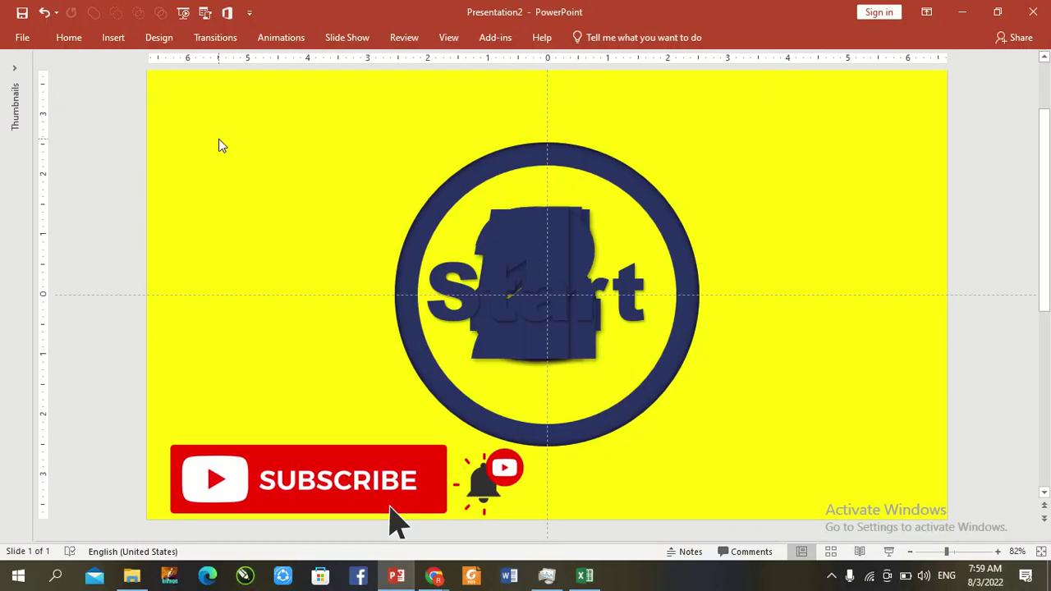
Step: Create a new blank presentation, clear its title and subtitle placeholders, and collapse the slide thumbnails
key(ctrl+n)
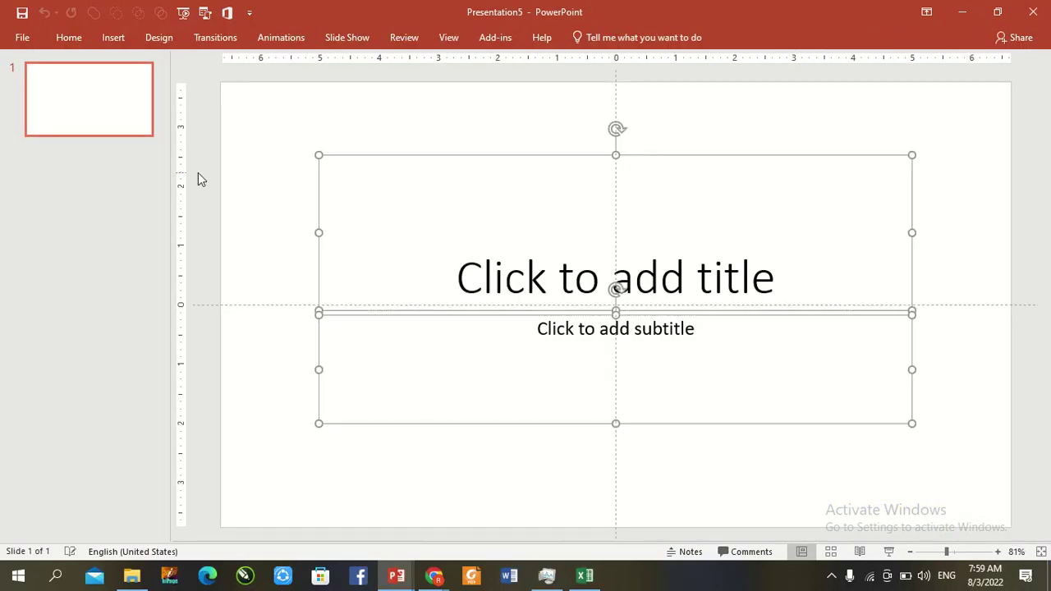
key(Delete)
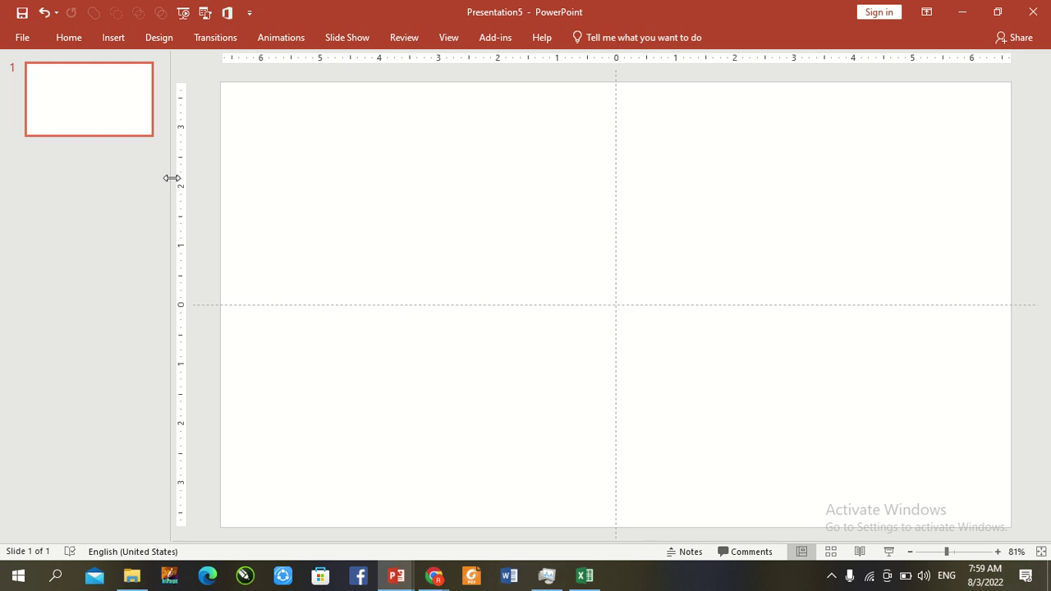
drag(172, 177, 5, 241)
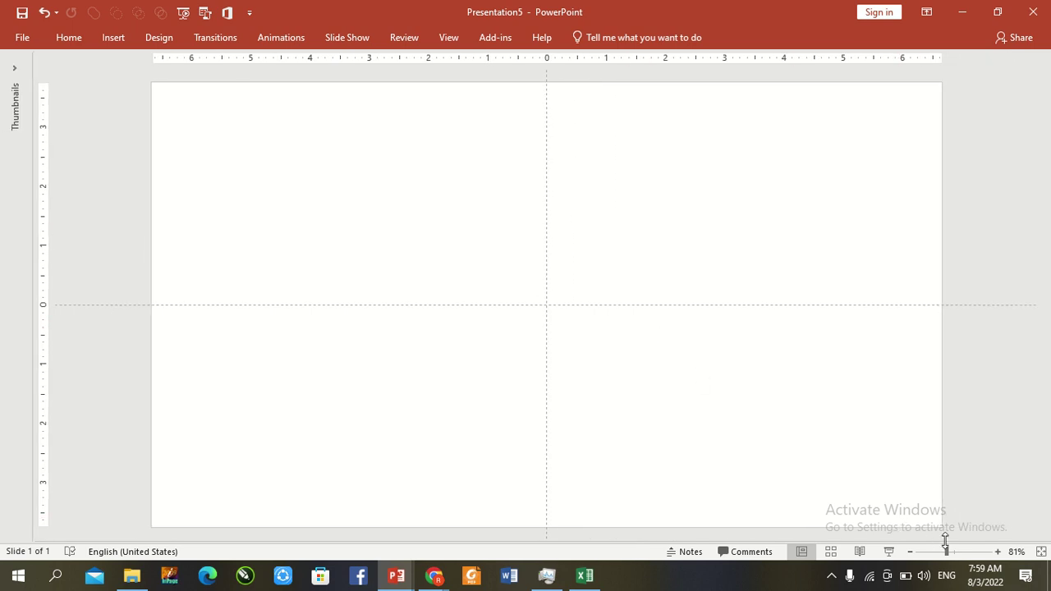
drag(945, 555, 942, 554)
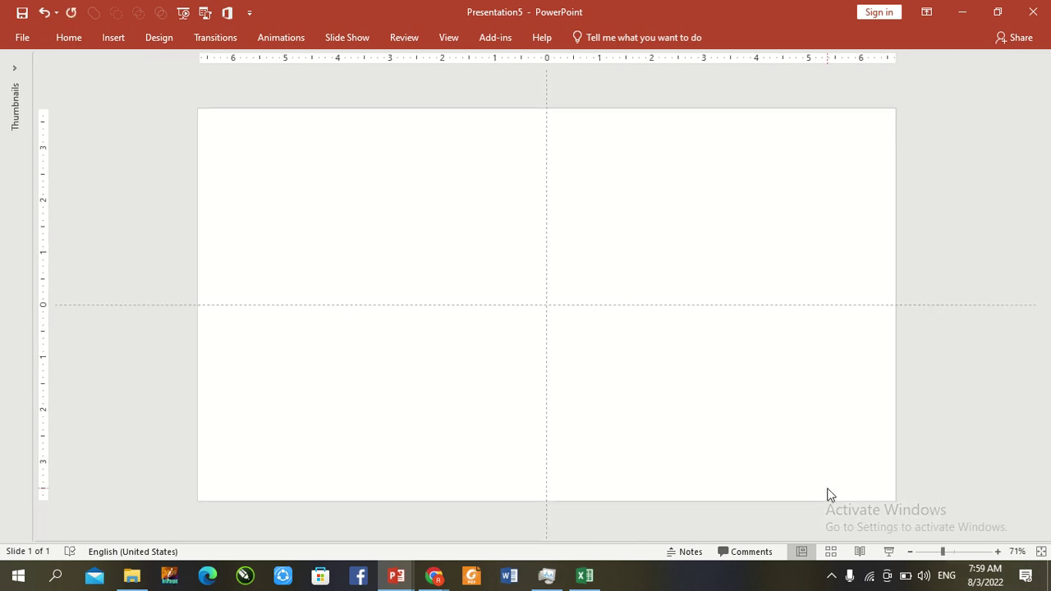
Step: Paste the yellow and navy colour swatches beside the slide and fill the slide background with the yellow sampled from its swatch
key(ctrl+v)
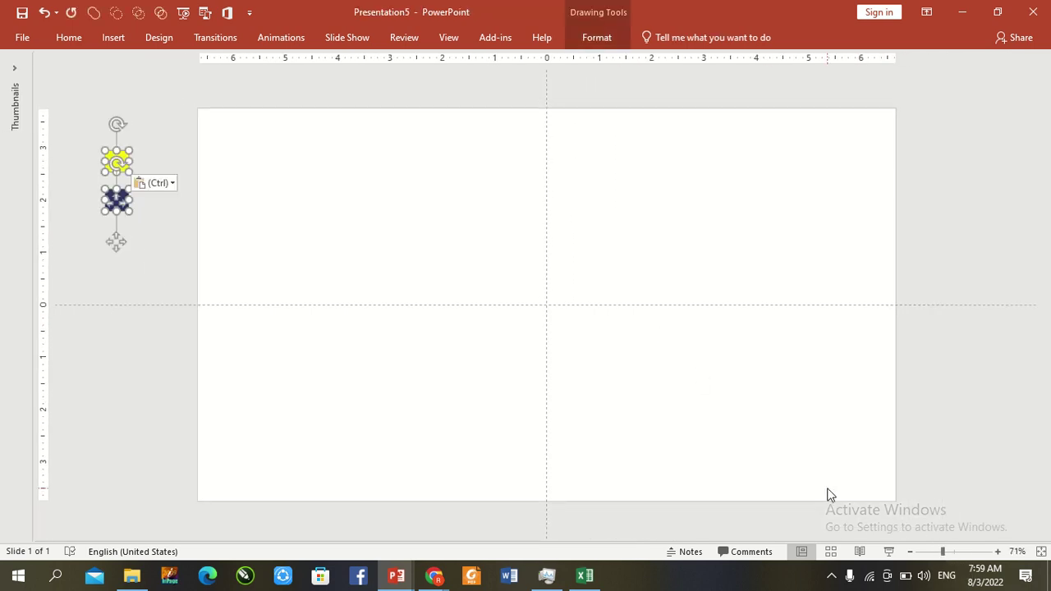
right_click(319, 192)
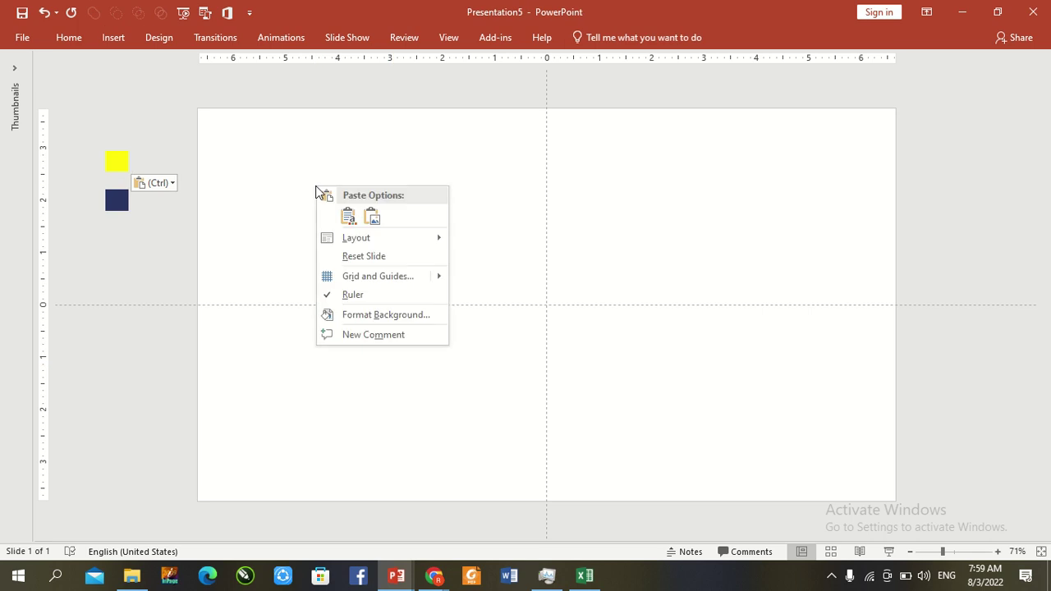
click(364, 317)
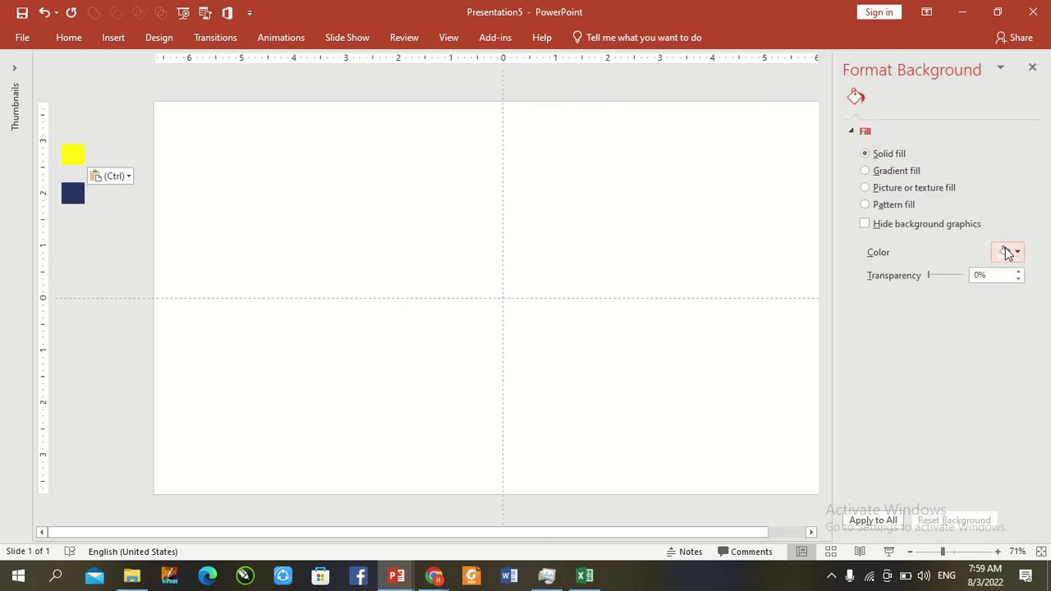
click(1008, 253)
click(948, 419)
click(72, 153)
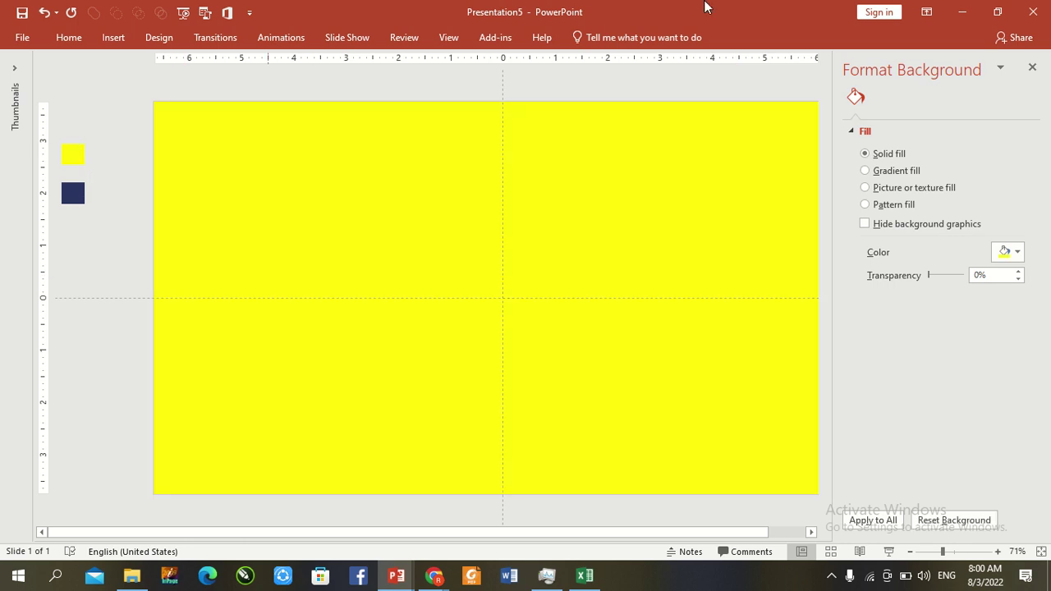
click(1032, 66)
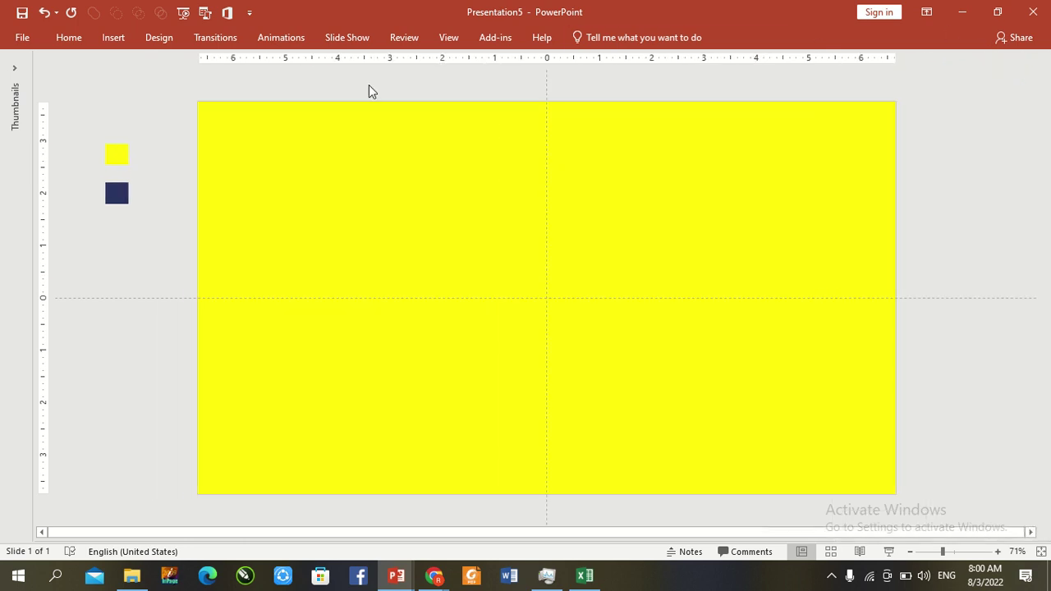
Step: Draw an oval about 2.13 inches high and 2.03 inches wide near the slide's centre
click(69, 36)
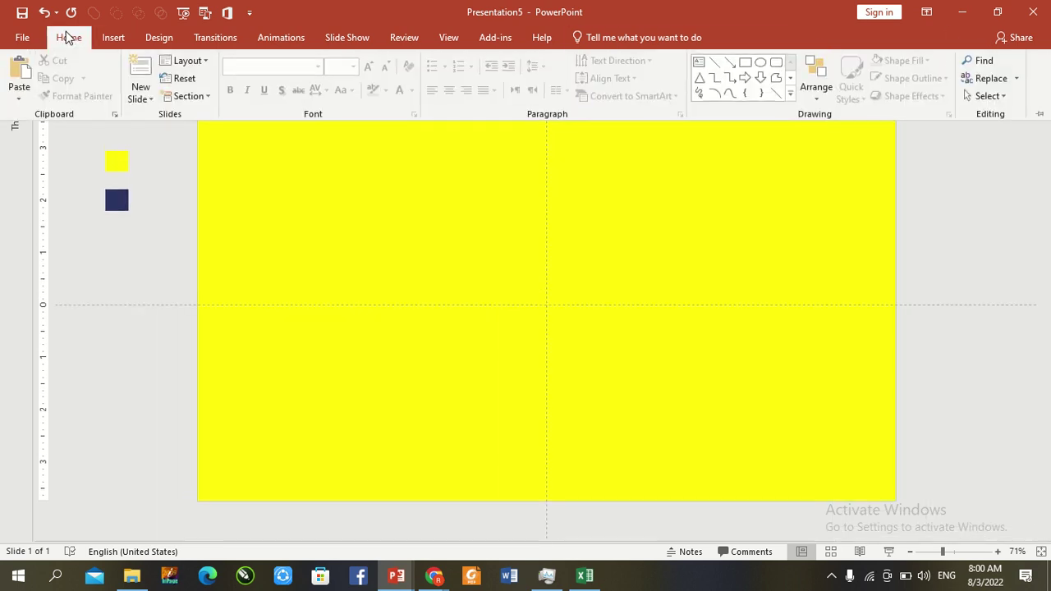
click(761, 63)
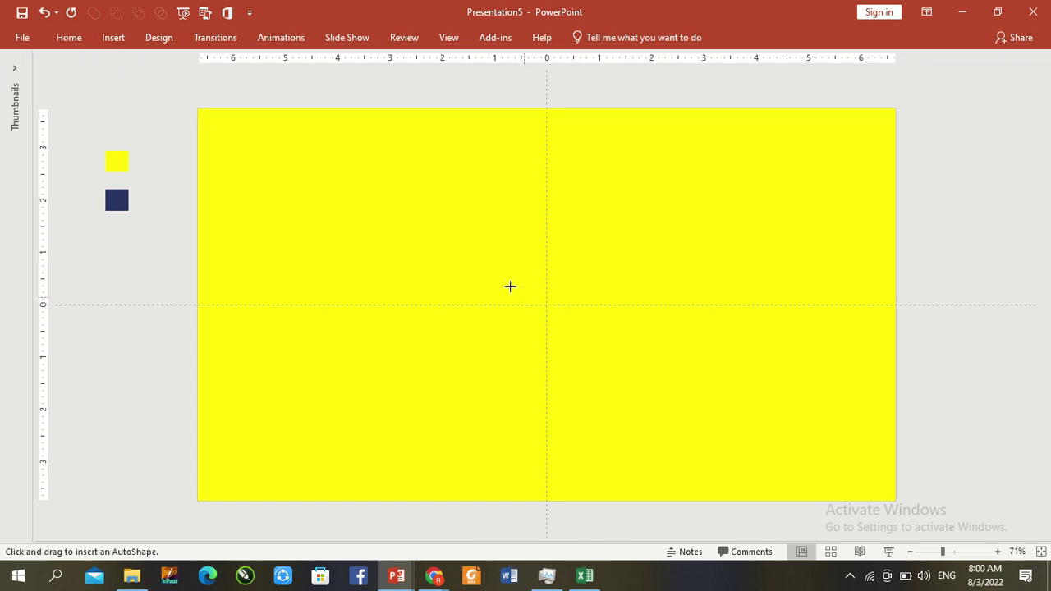
drag(561, 340, 610, 388)
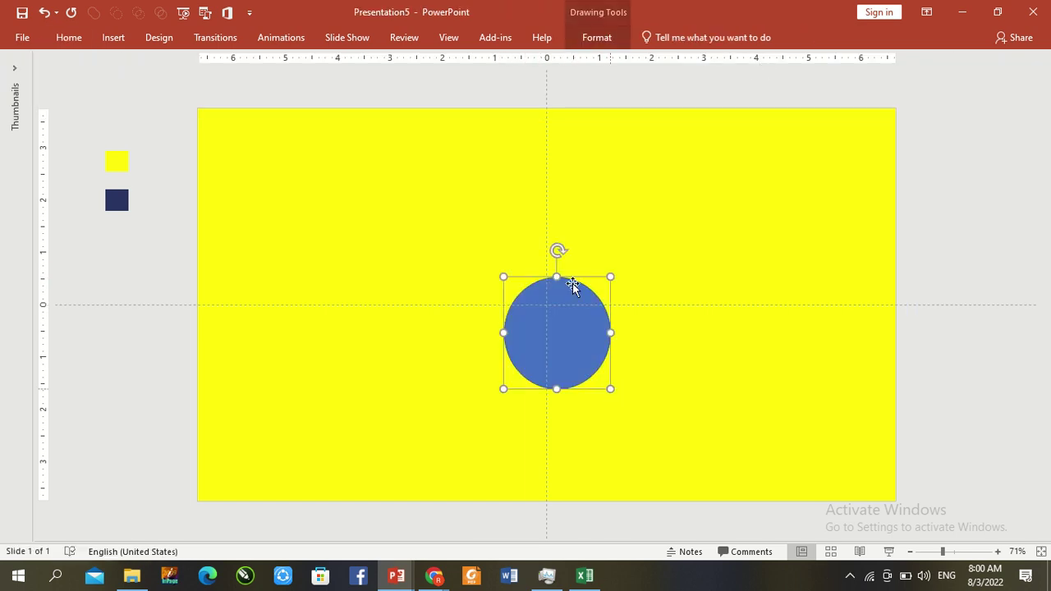
Step: Set the oval's height and width to 6 inches and move the circle to the centre of the slide
click(594, 37)
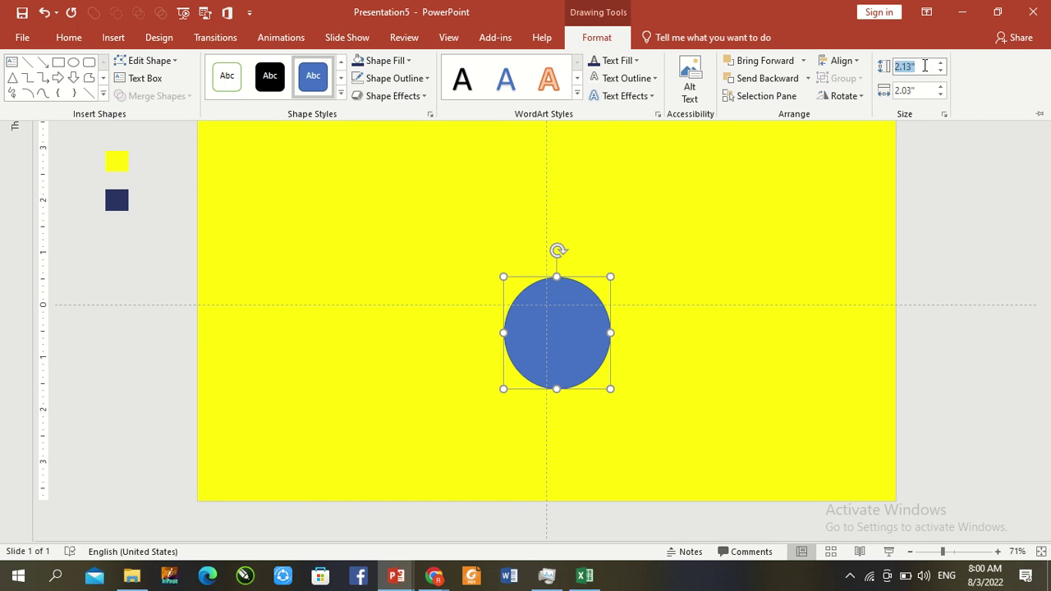
text(5)
key(Tab)
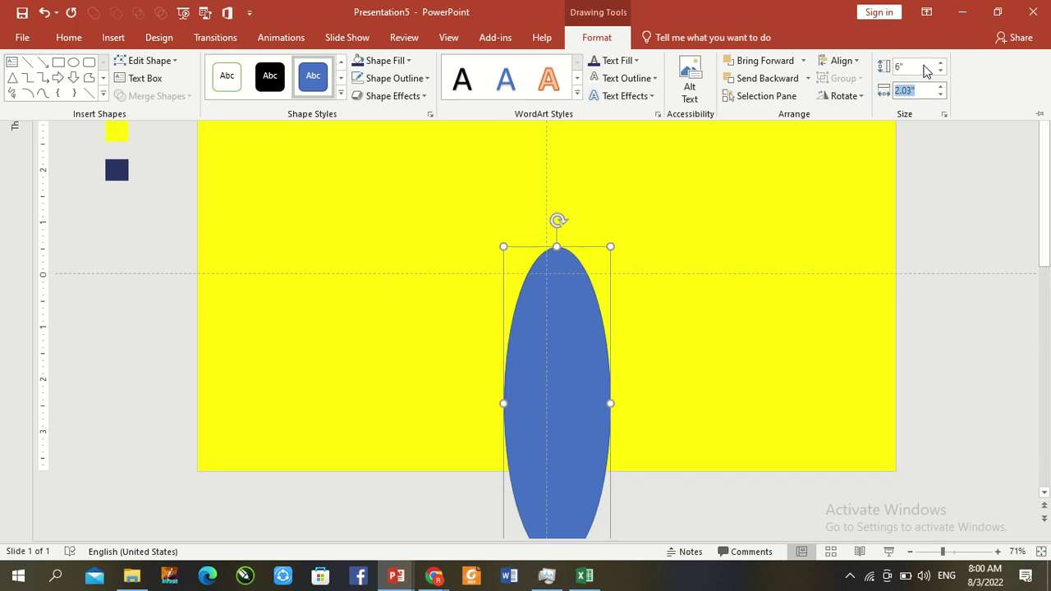
text(6)
key(Return)
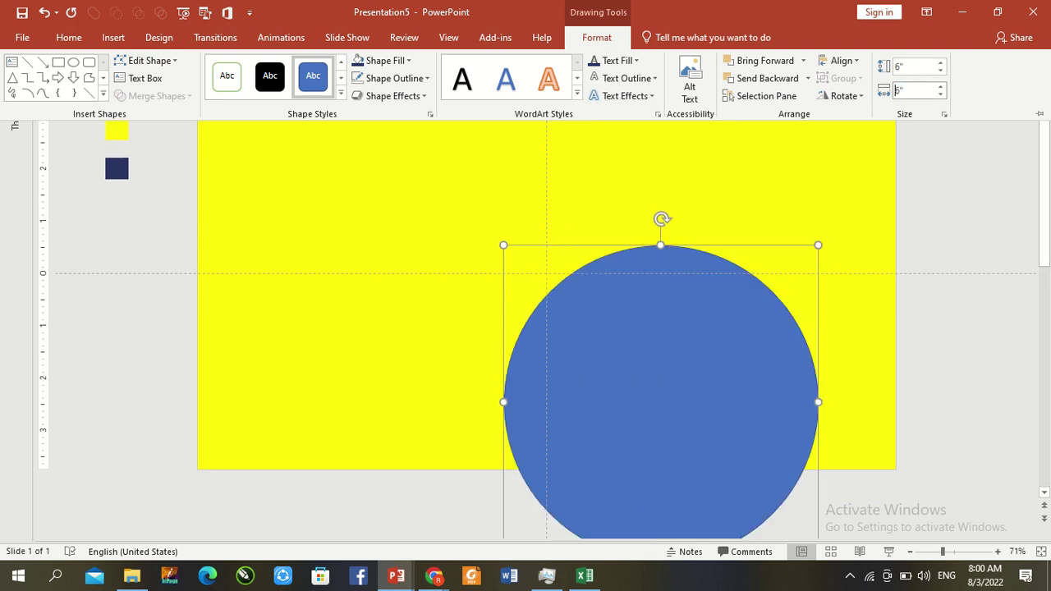
click(699, 368)
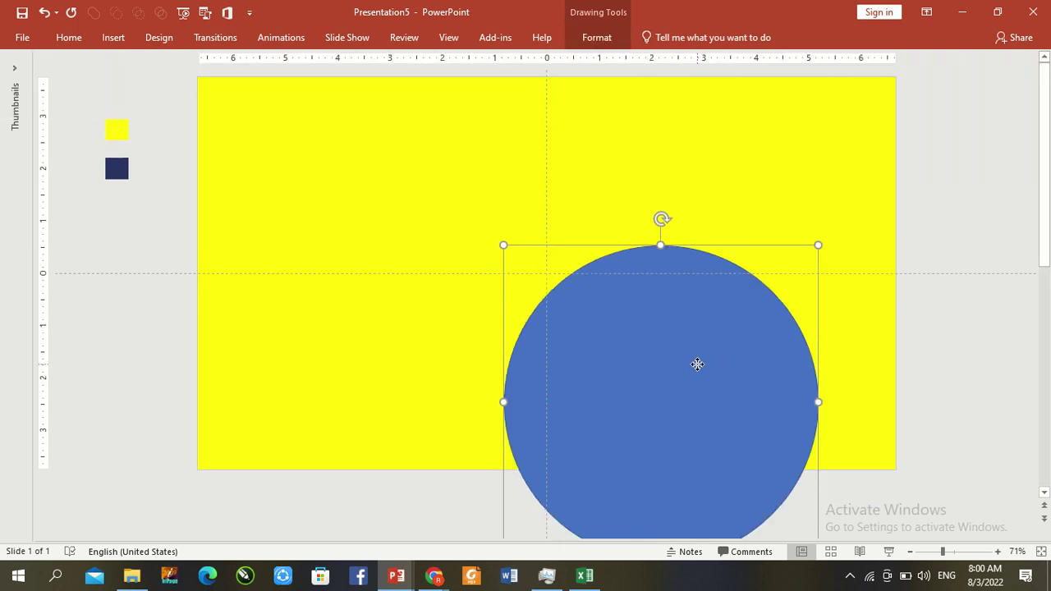
drag(697, 364, 576, 228)
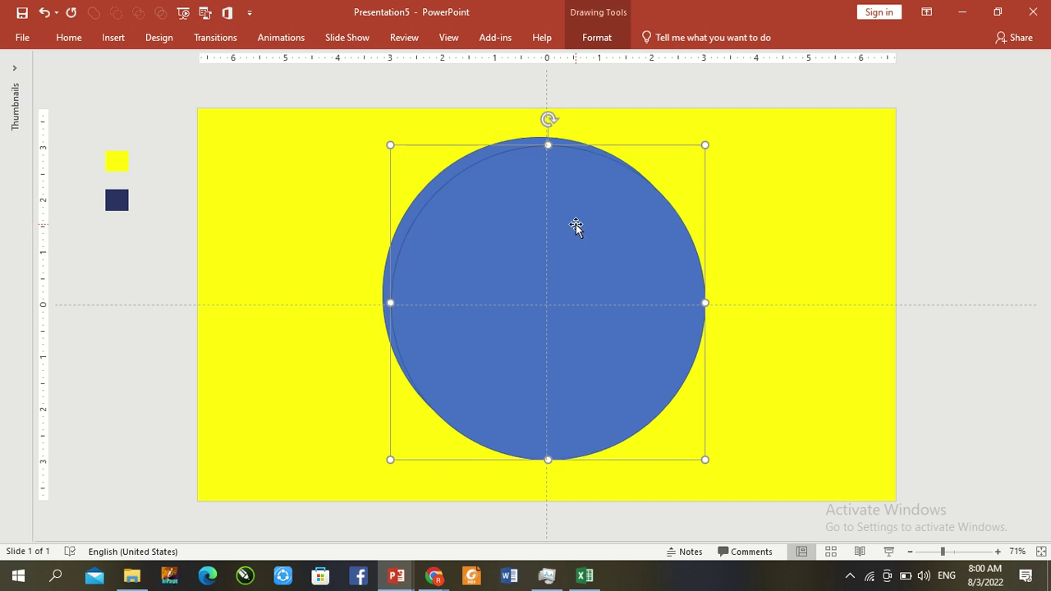
Step: Resize a duplicate of the circle to 5 inches high and 5 inches wide
click(598, 37)
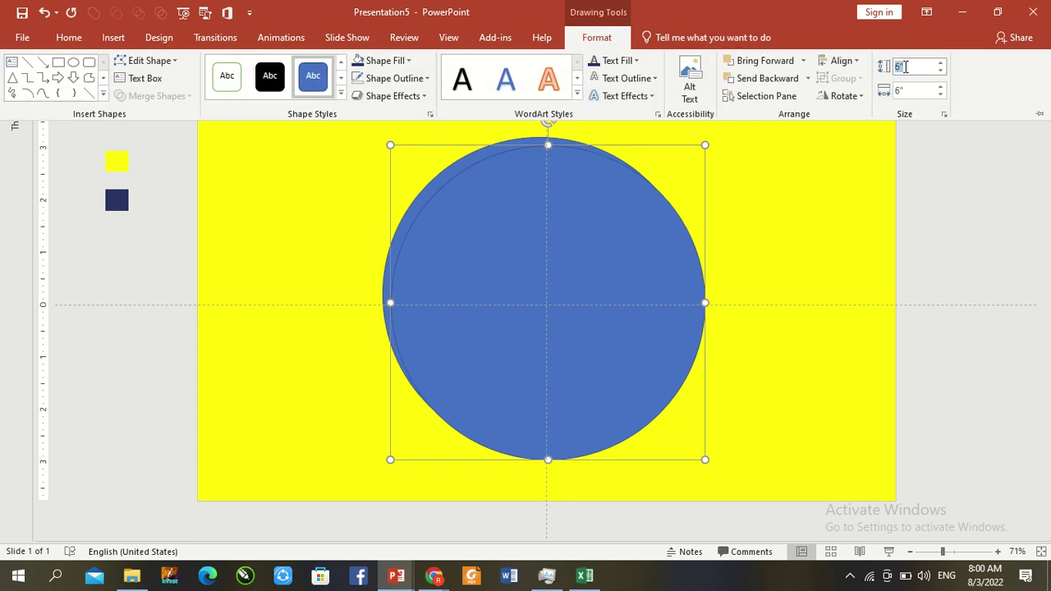
key(Tab)
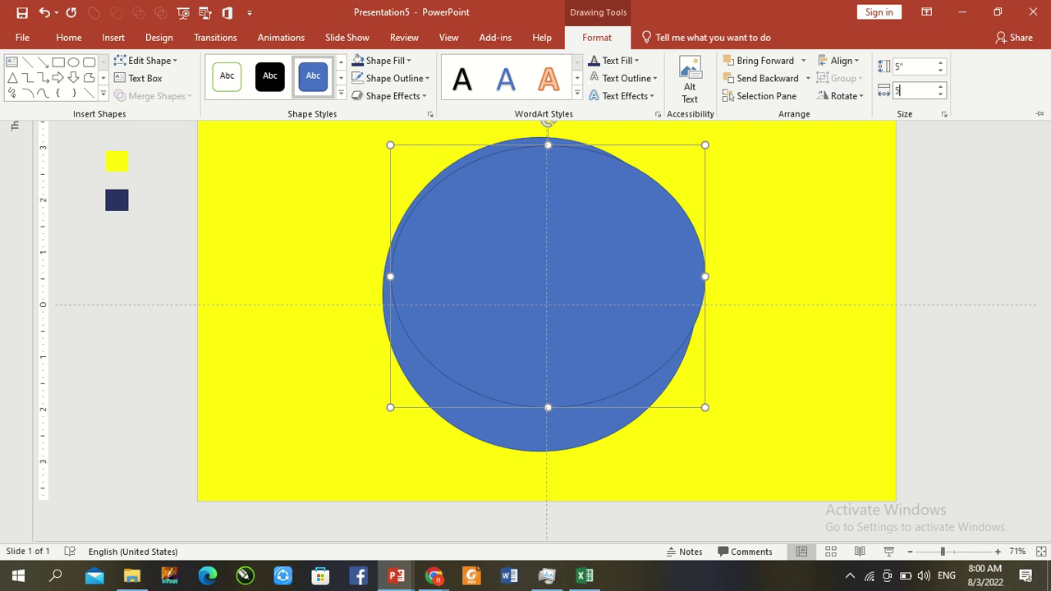
key(Return)
key(Escape)
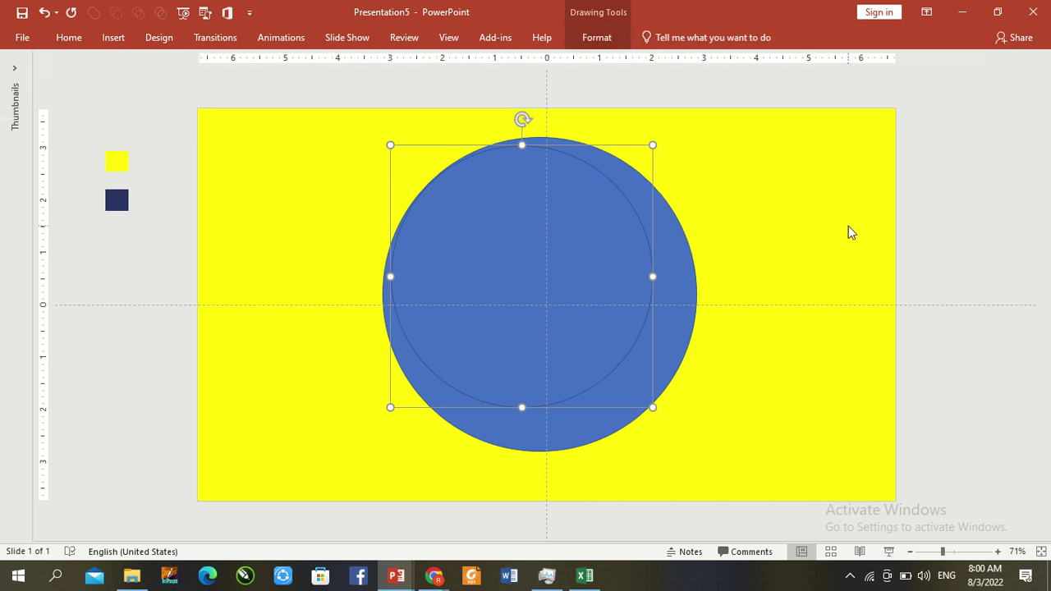
click(933, 552)
click(787, 401)
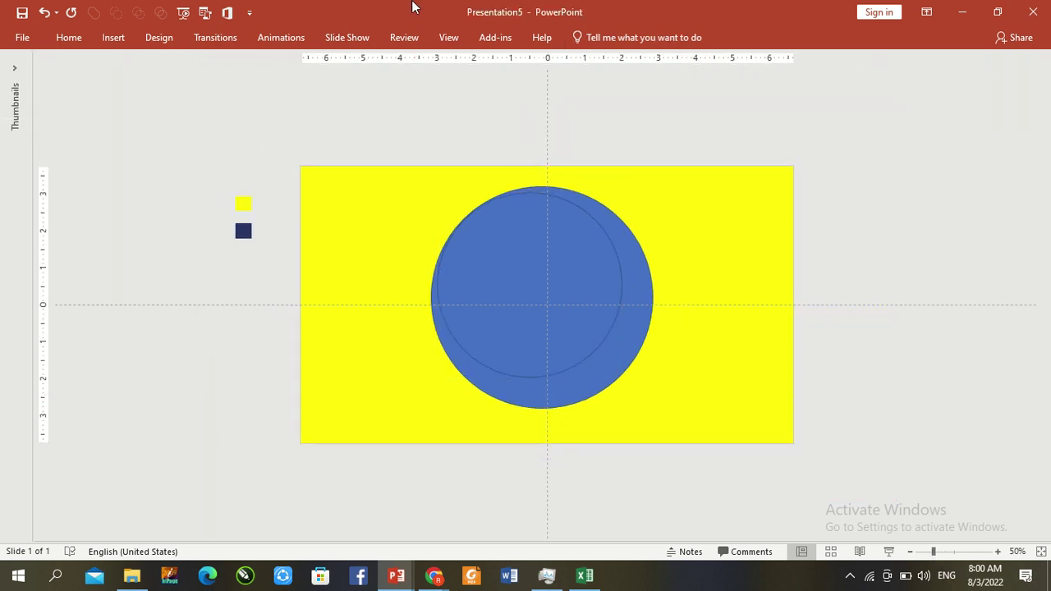
Step: Remove the outline from both the large and the small blue circle
mouse_move(431, 25)
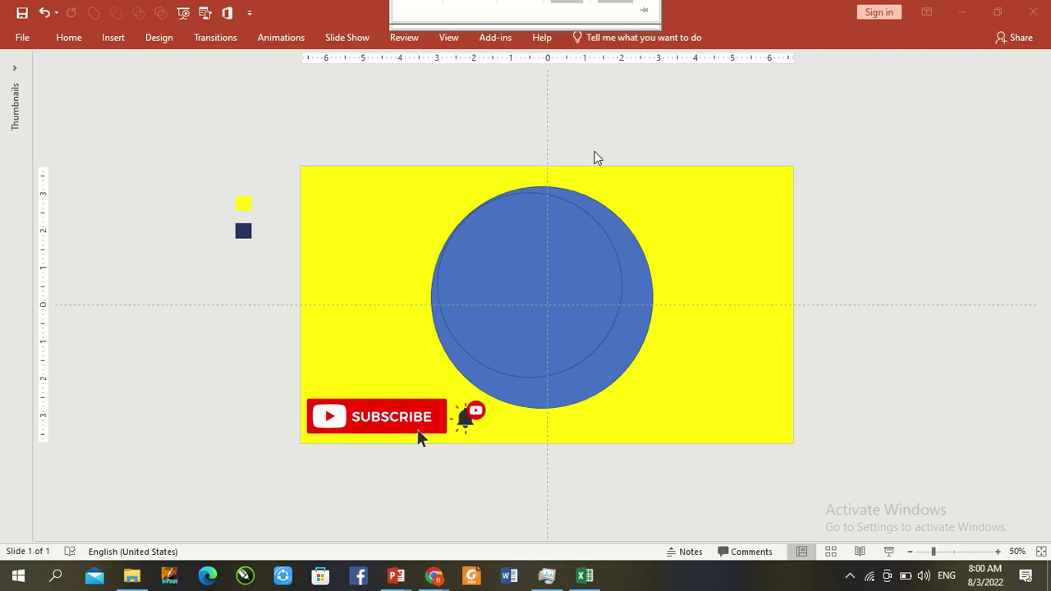
click(559, 282)
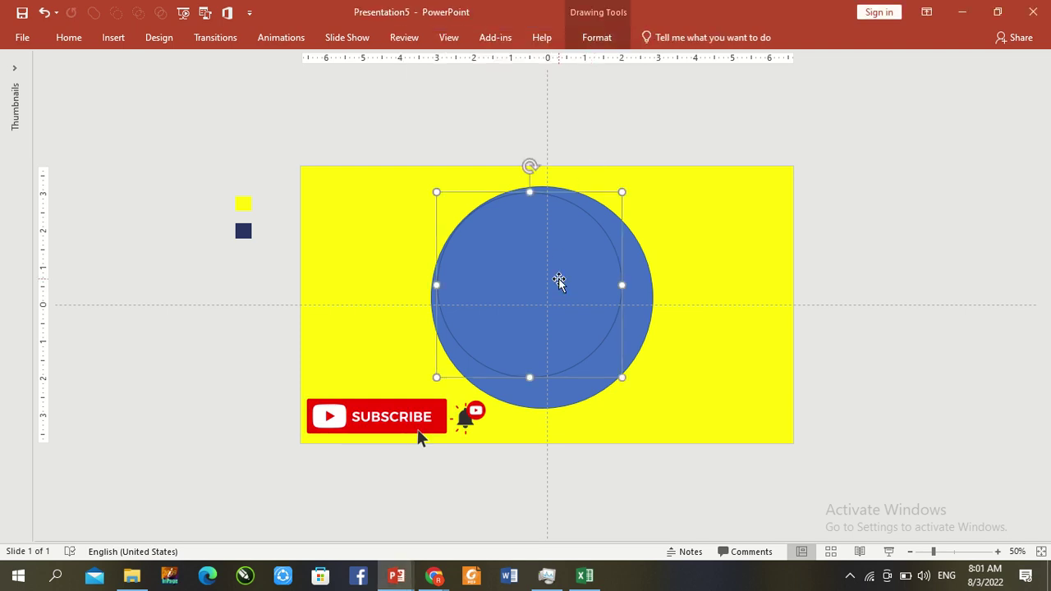
shift+click(640, 287)
click(596, 41)
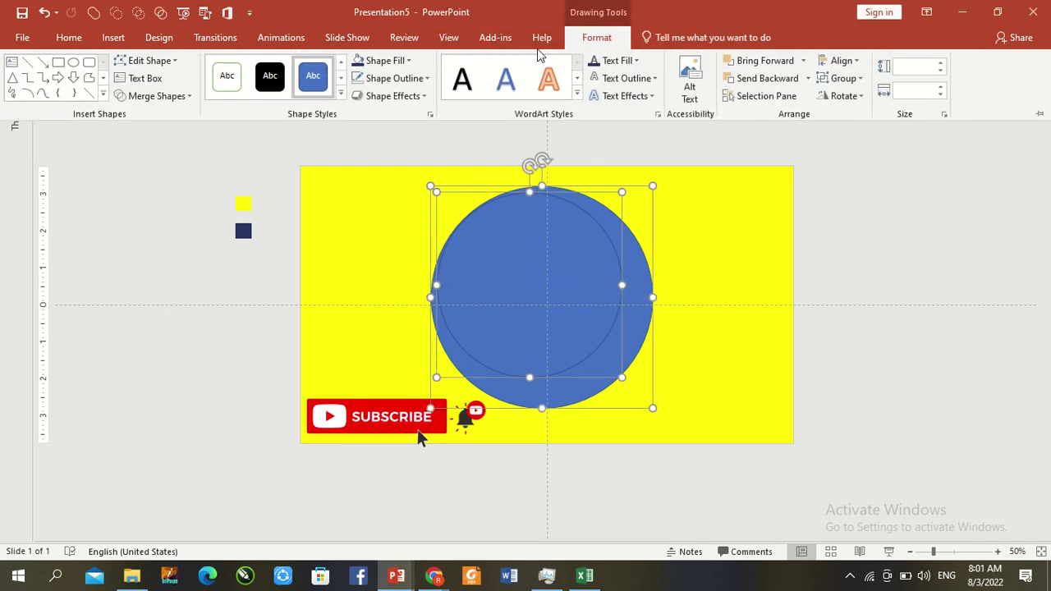
click(409, 78)
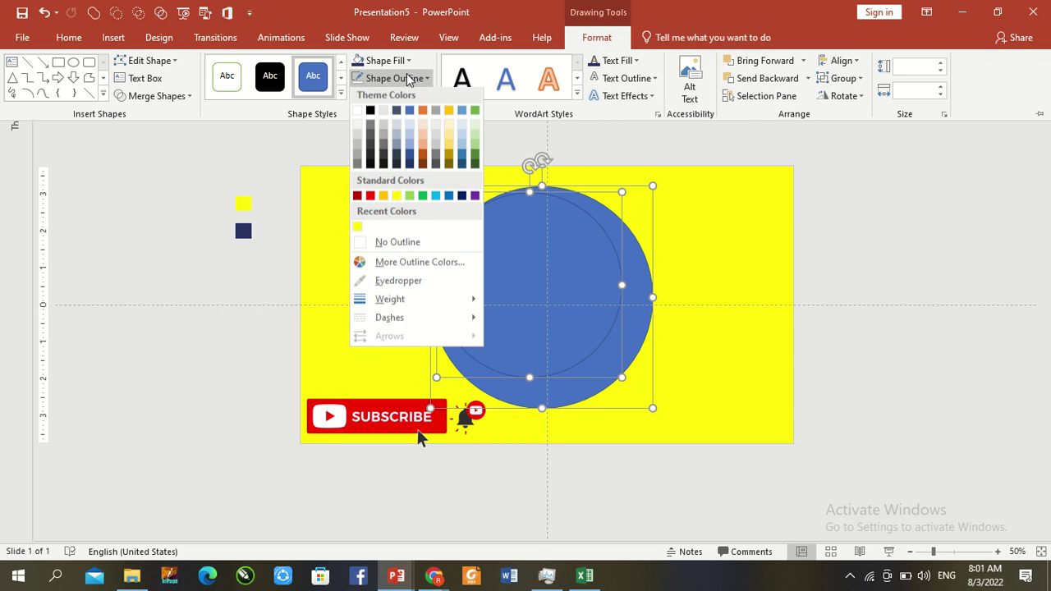
click(379, 245)
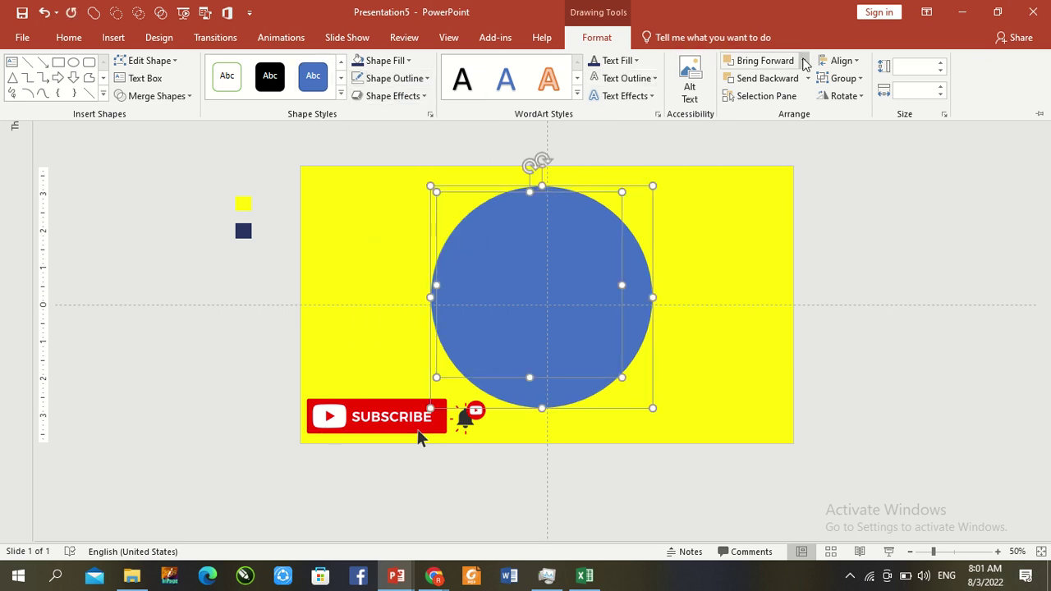
Step: Align the two circles to each other by centre and middle so they are concentric
click(839, 61)
click(908, 98)
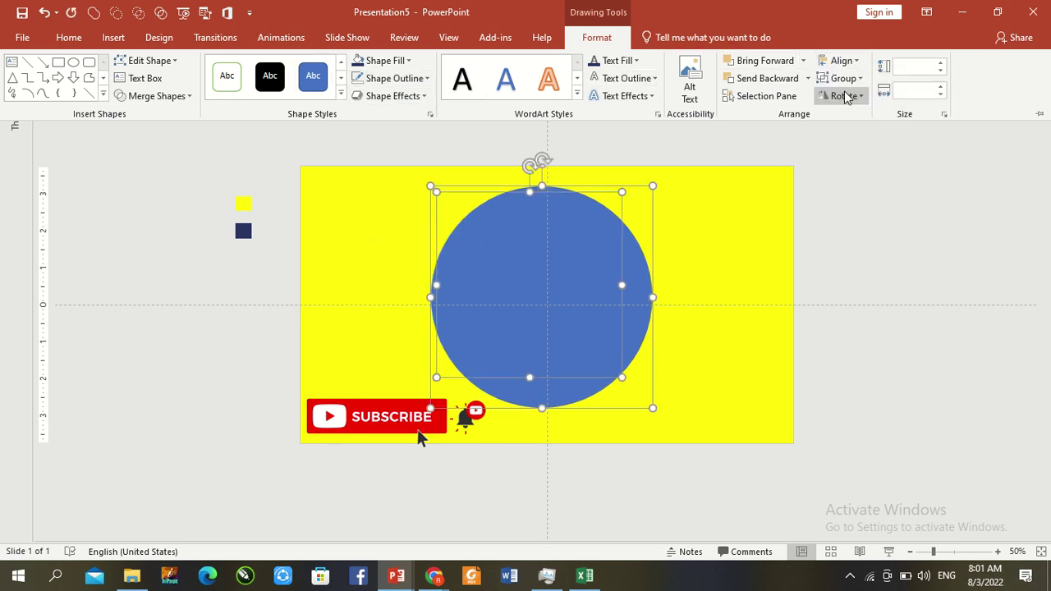
click(839, 61)
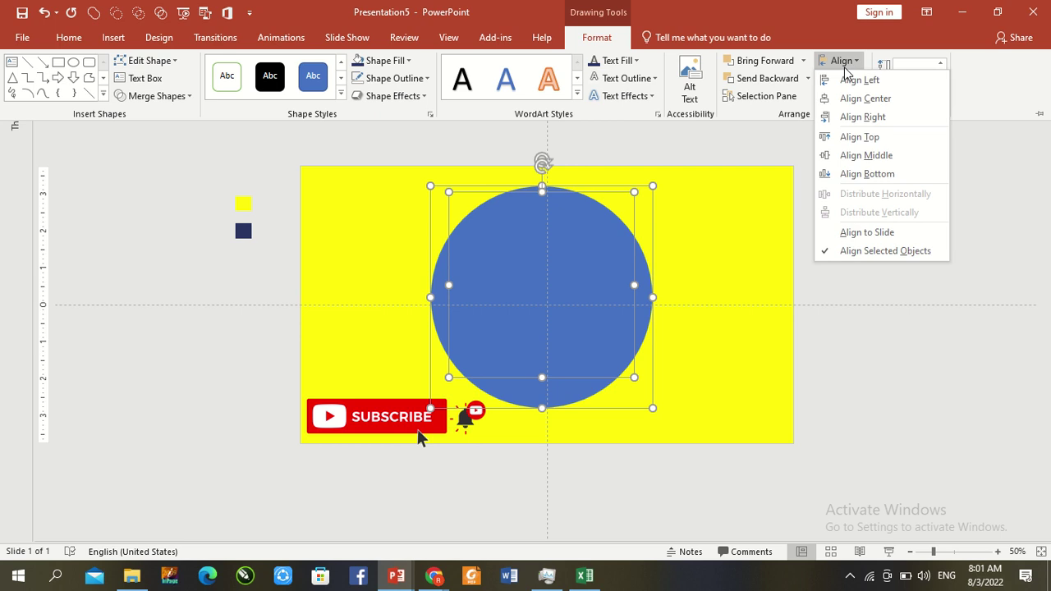
click(863, 155)
key(ctrl+F1)
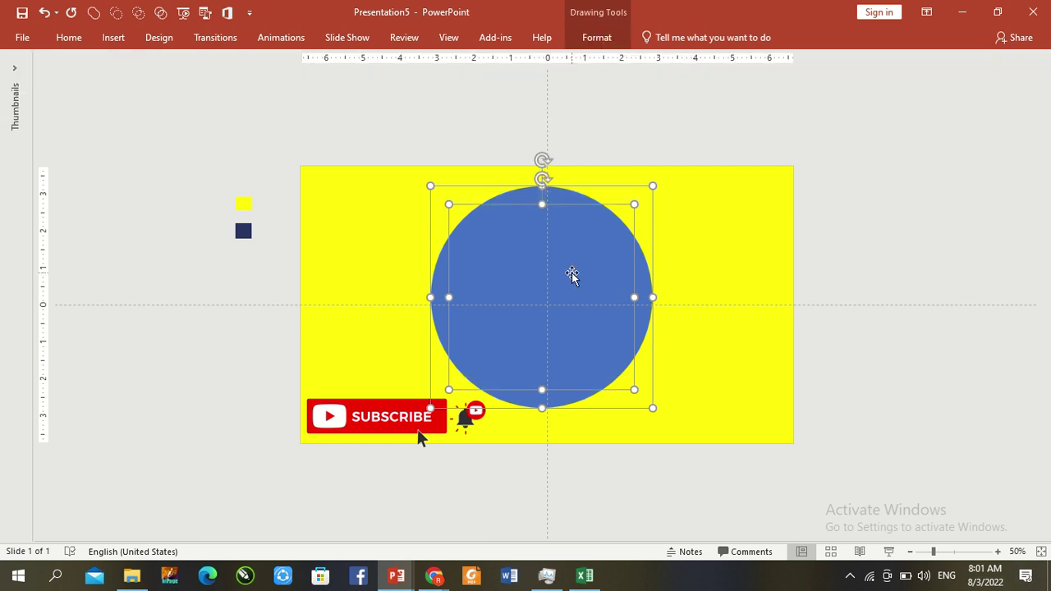
click(756, 202)
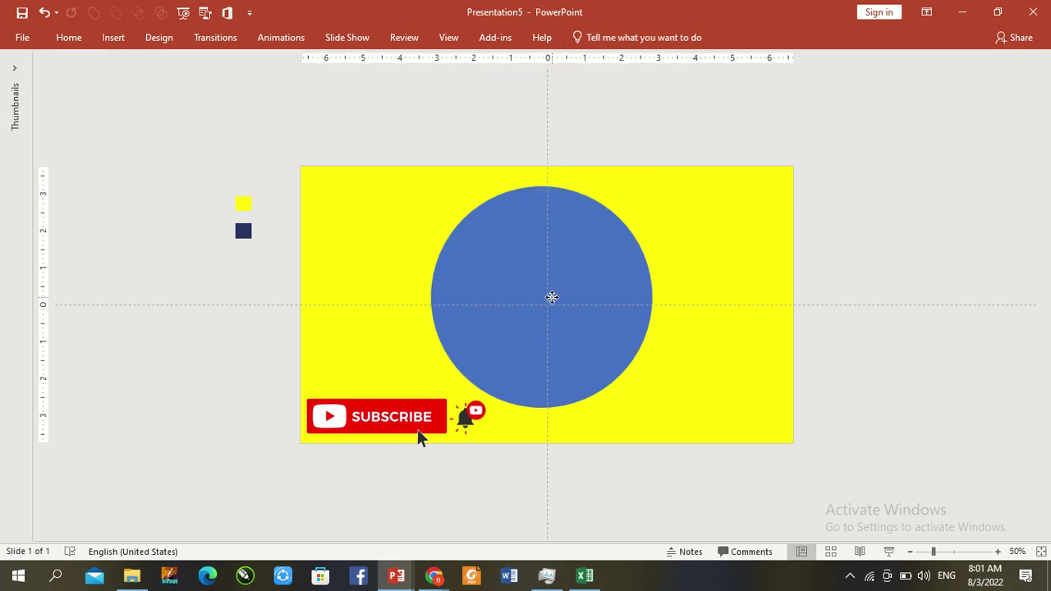
Step: Fill the inner 5-inch circle with the yellow sampled from the swatch beside the slide
click(551, 298)
click(590, 38)
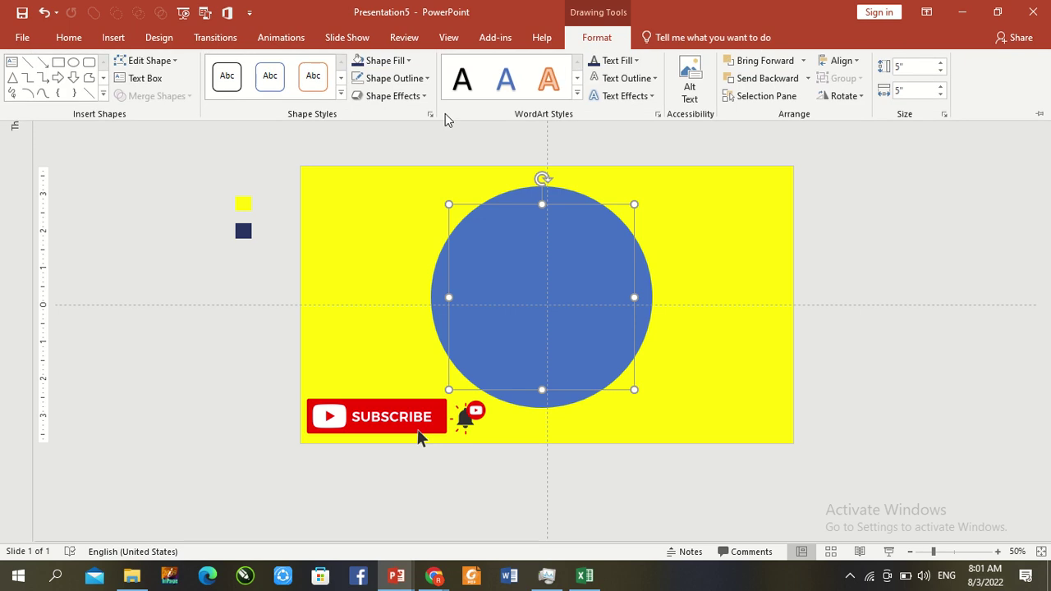
click(397, 61)
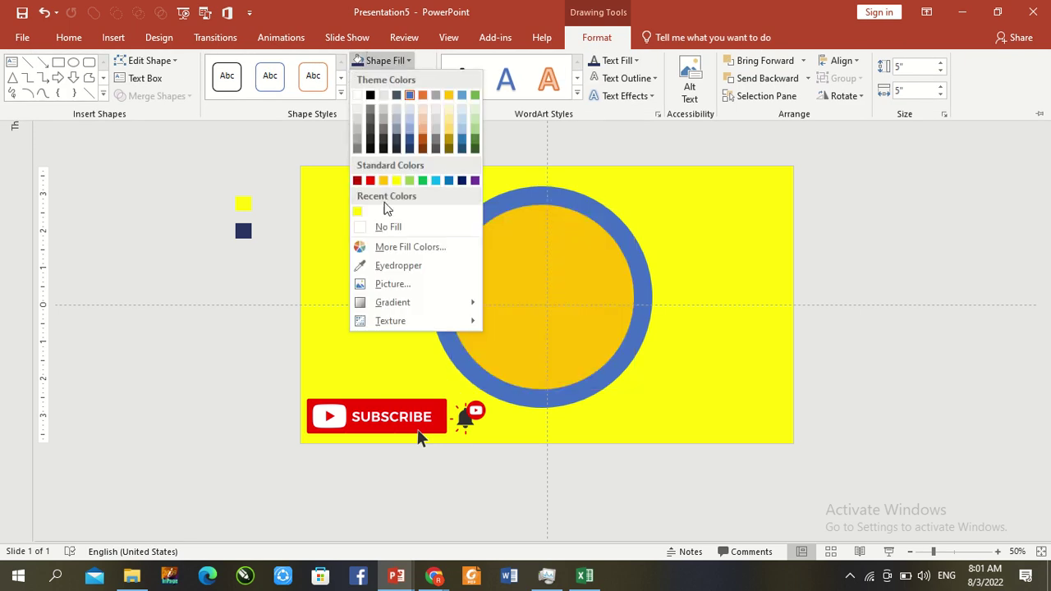
click(379, 265)
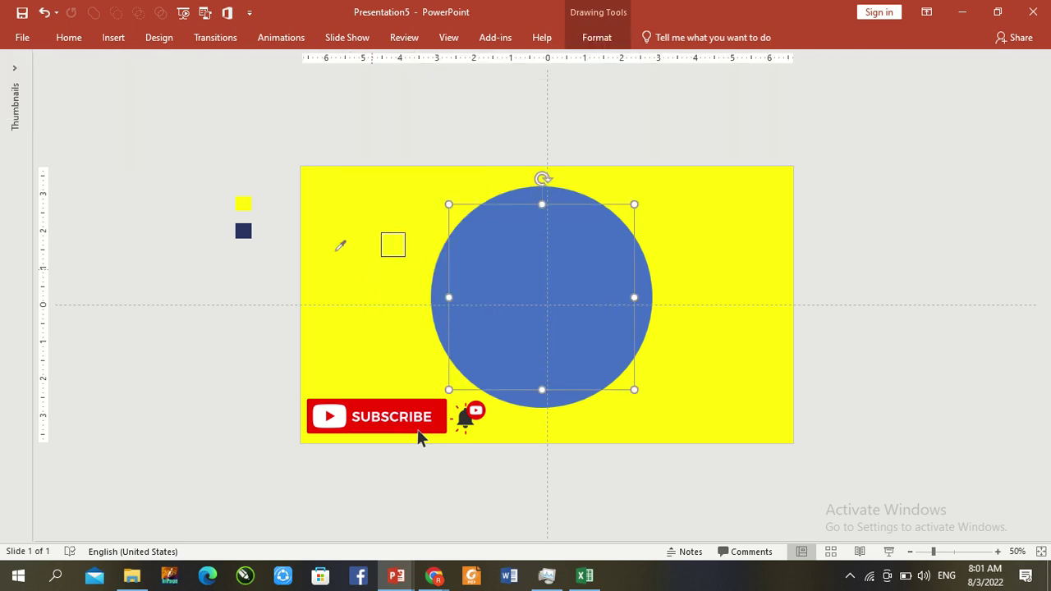
click(244, 205)
click(440, 211)
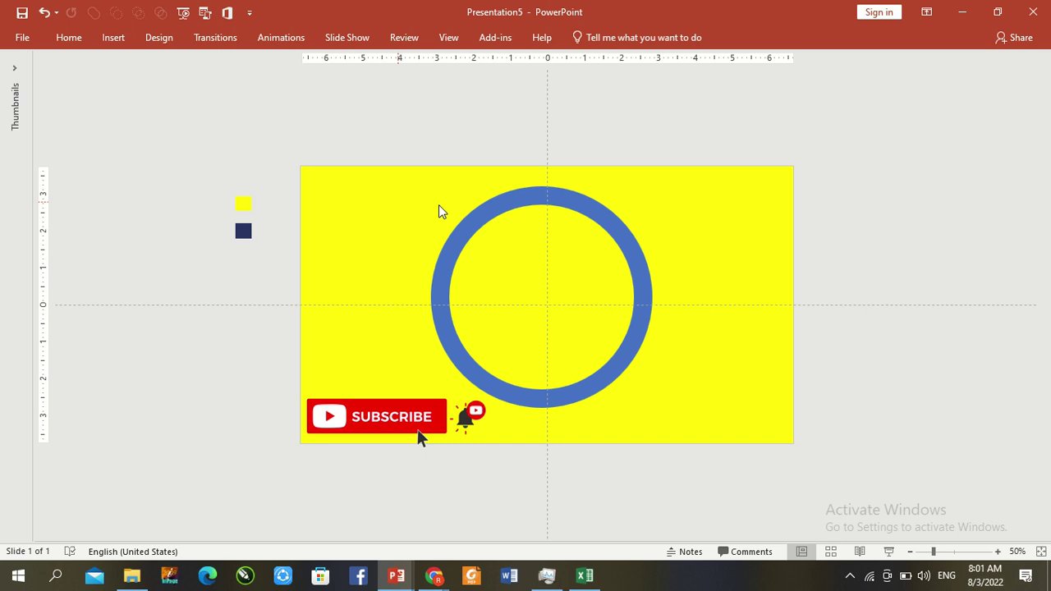
Step: Fill the outer 6-inch circle with the dark blue sampled from the swatch beside the slide
click(458, 228)
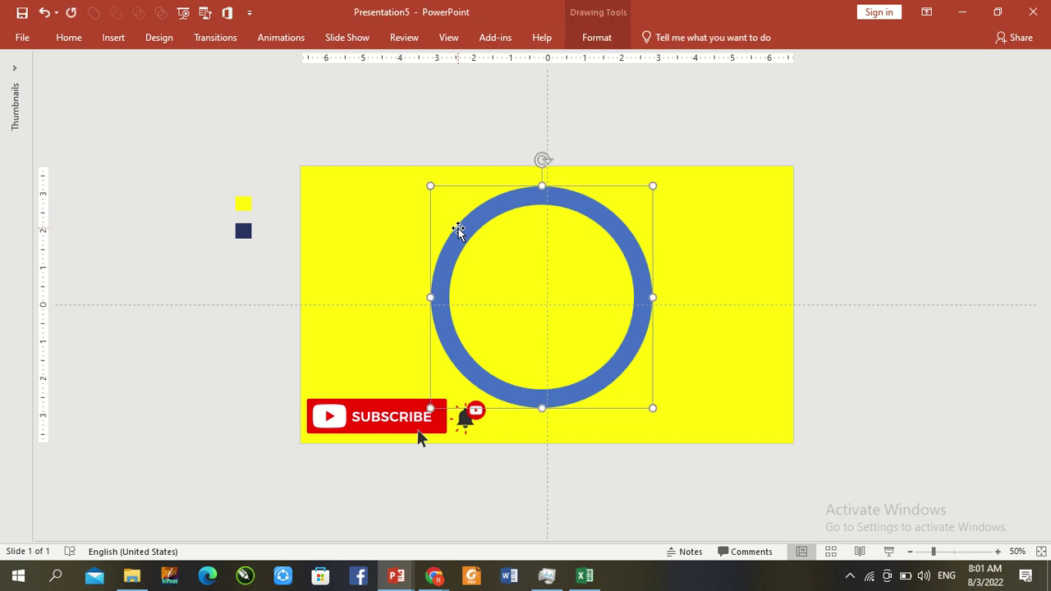
click(597, 38)
click(378, 60)
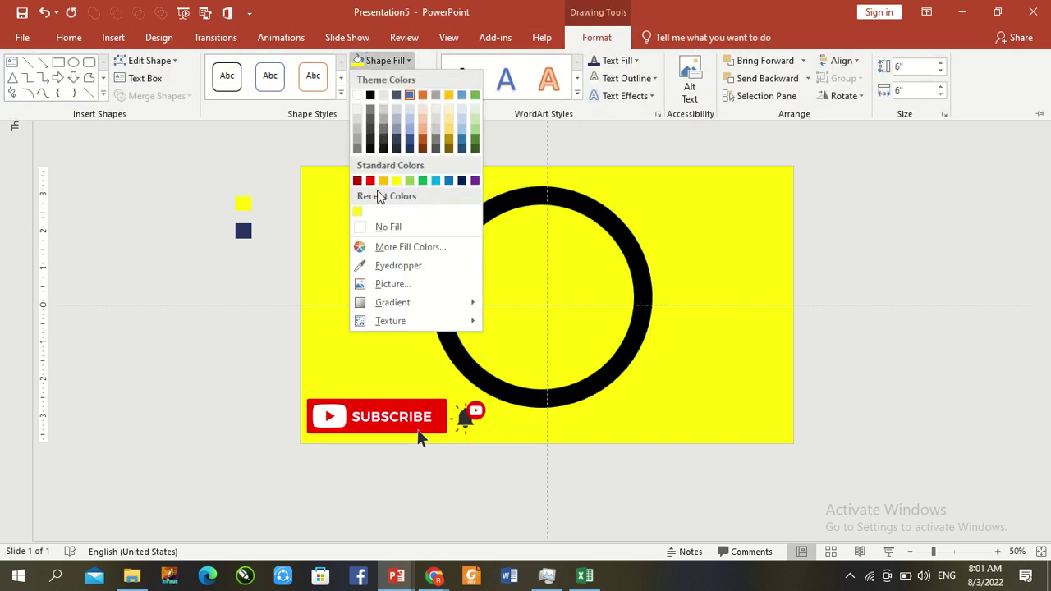
click(366, 265)
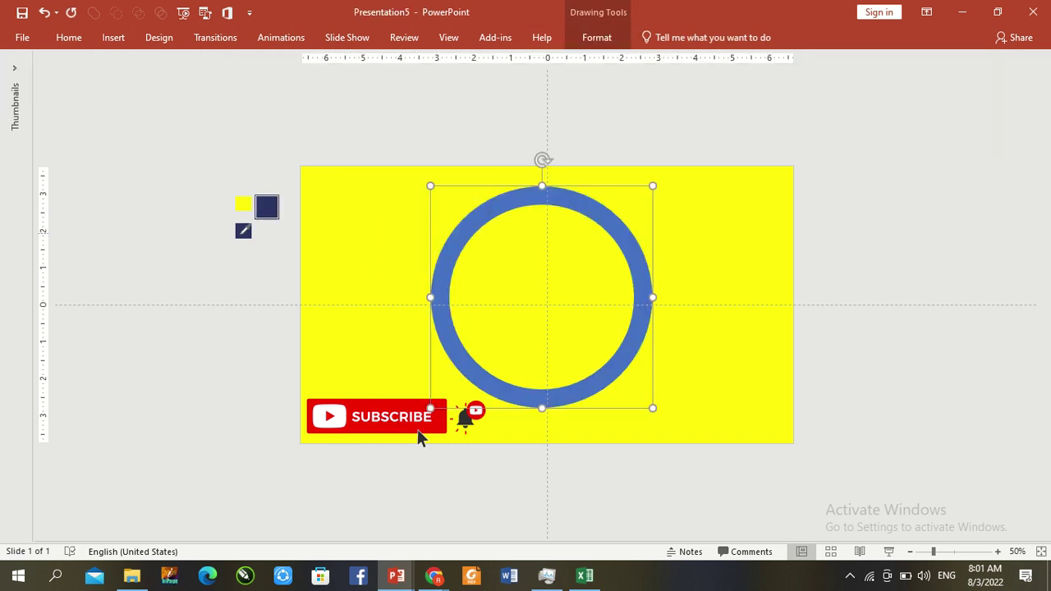
click(239, 235)
click(392, 181)
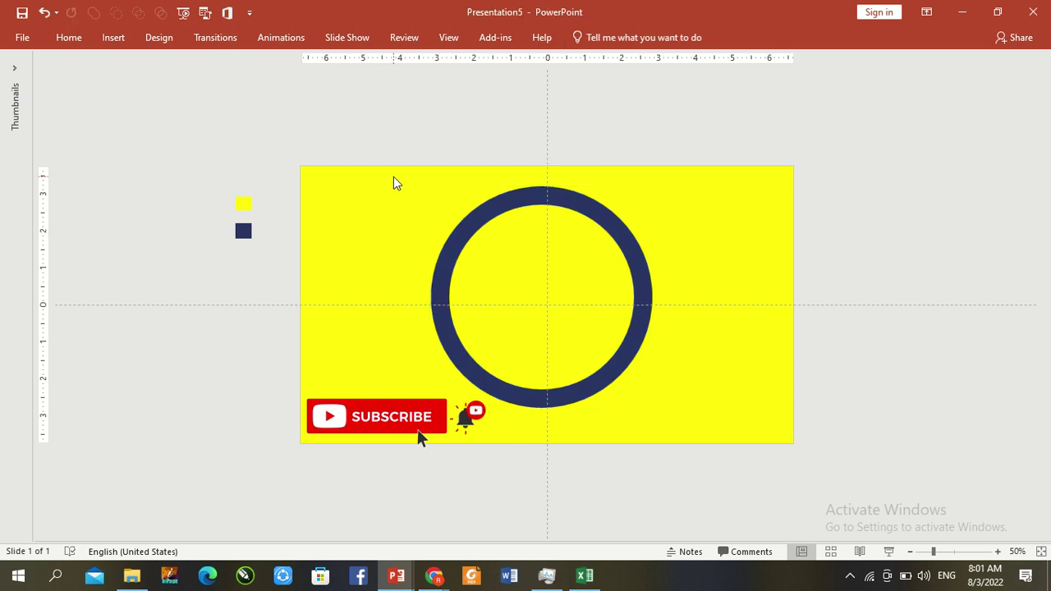
Step: Apply the Wheel entrance animation to the inner yellow circle
click(531, 261)
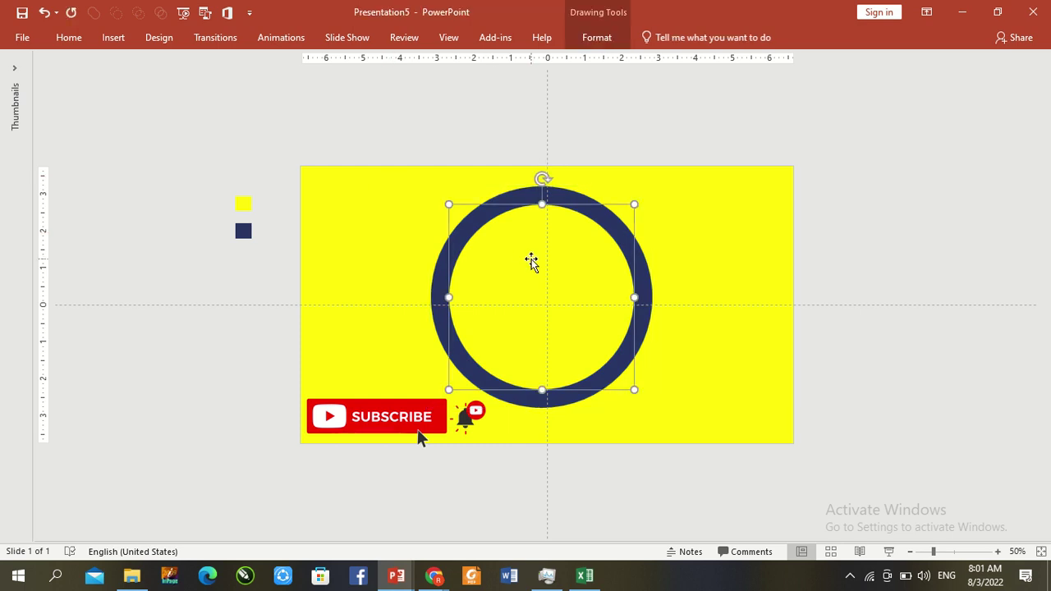
click(283, 38)
click(558, 96)
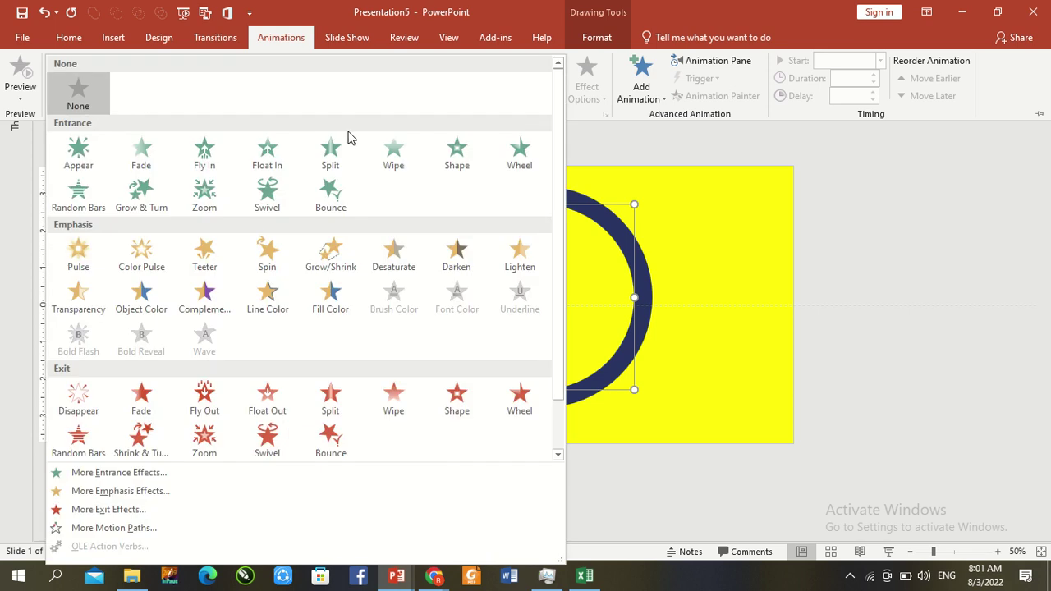
click(518, 156)
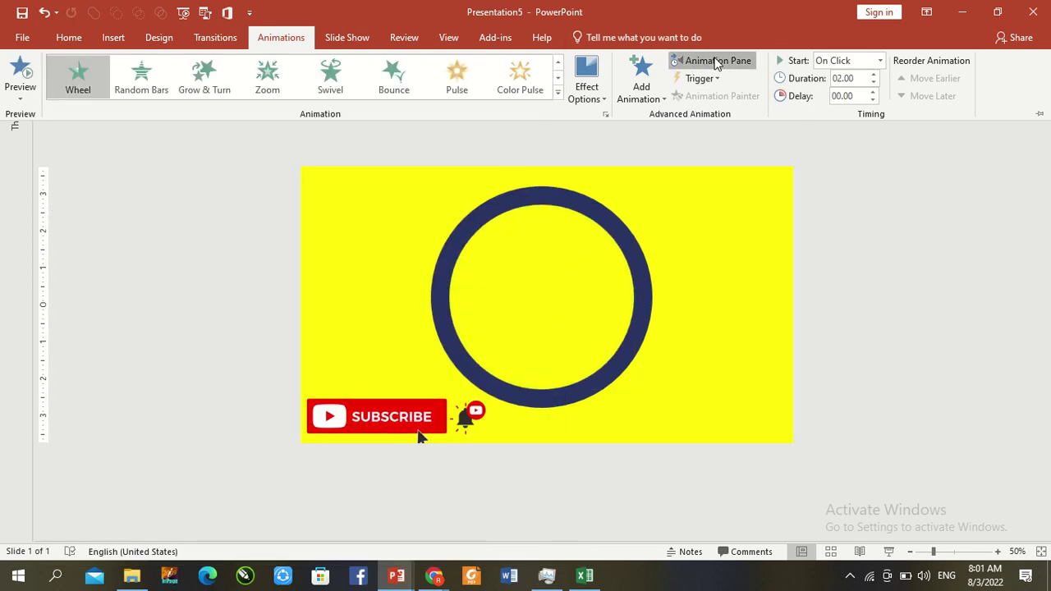
Step: Set the inner circle's Wheel animation to a duration of 1 second (Fast) and repeat it 5 times
click(713, 62)
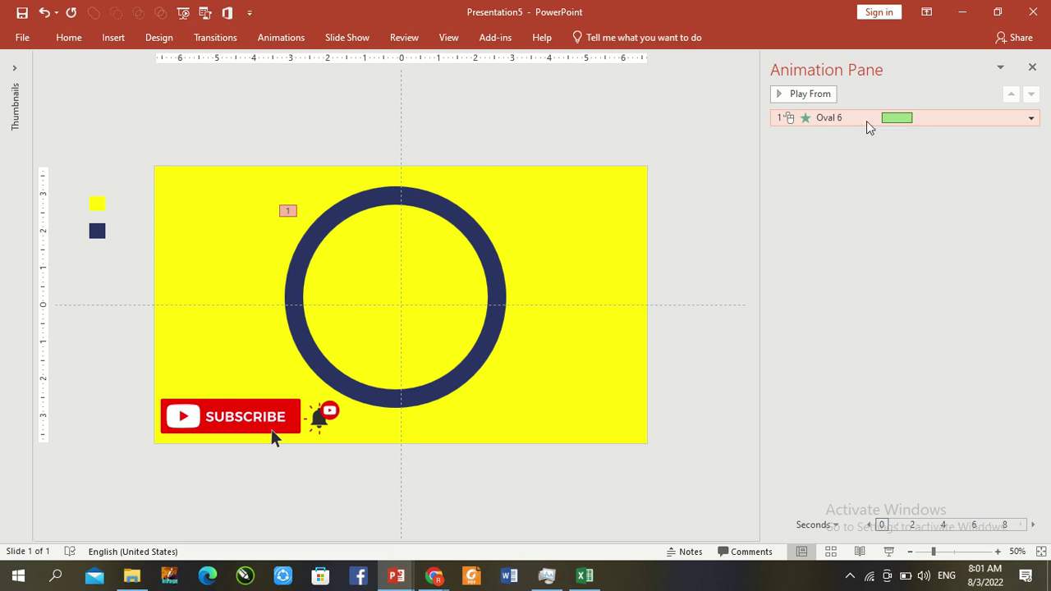
double_click(866, 122)
click(457, 196)
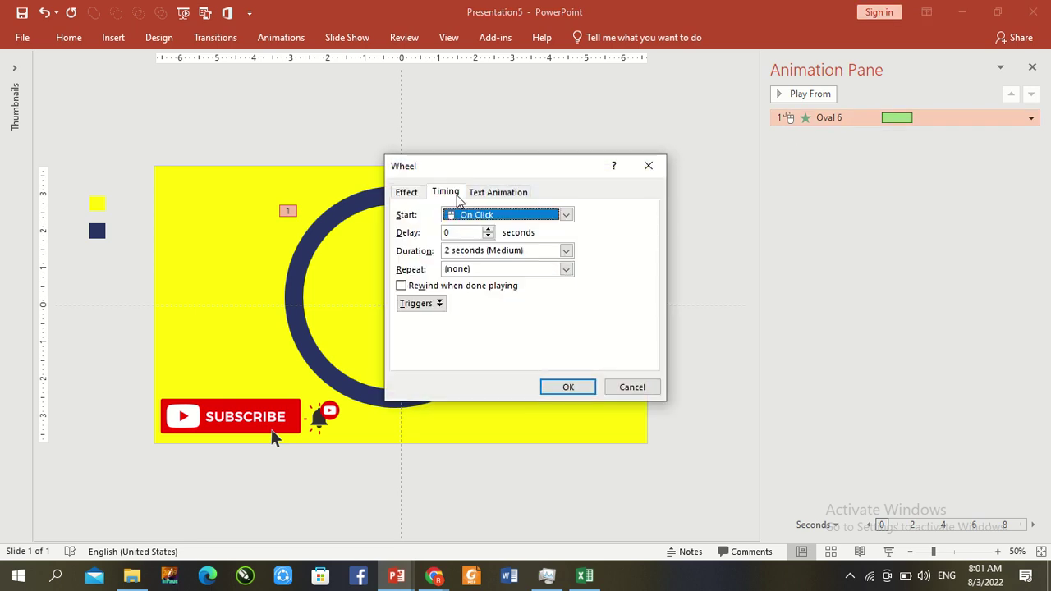
click(566, 250)
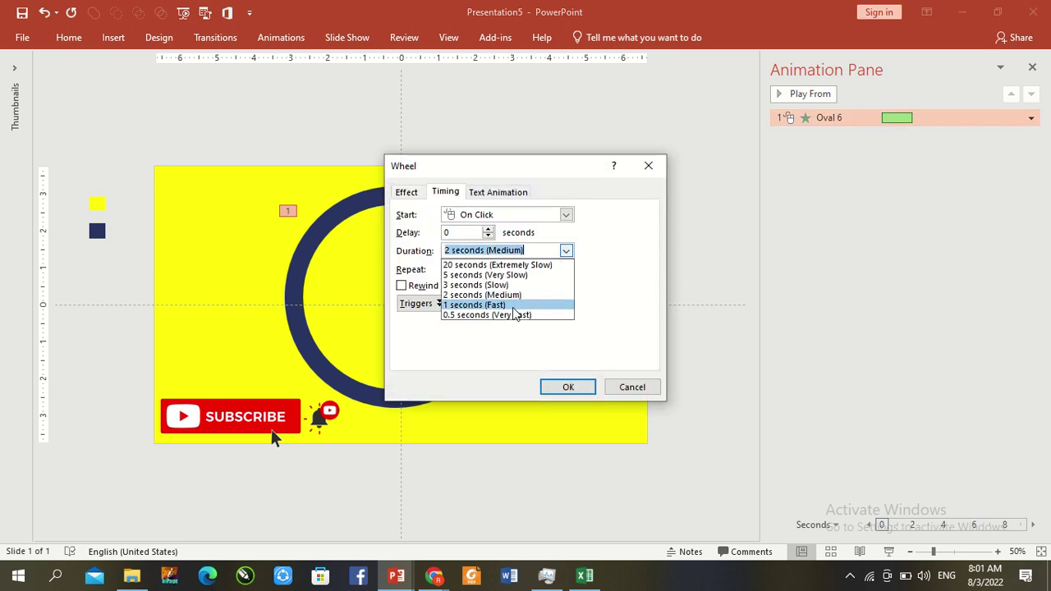
click(511, 305)
click(565, 269)
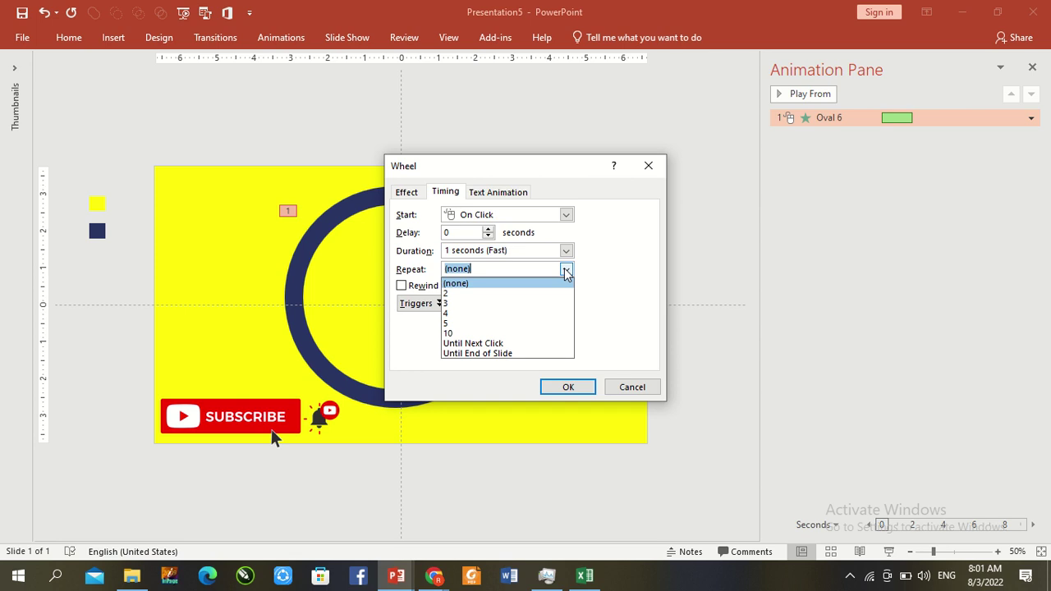
click(489, 324)
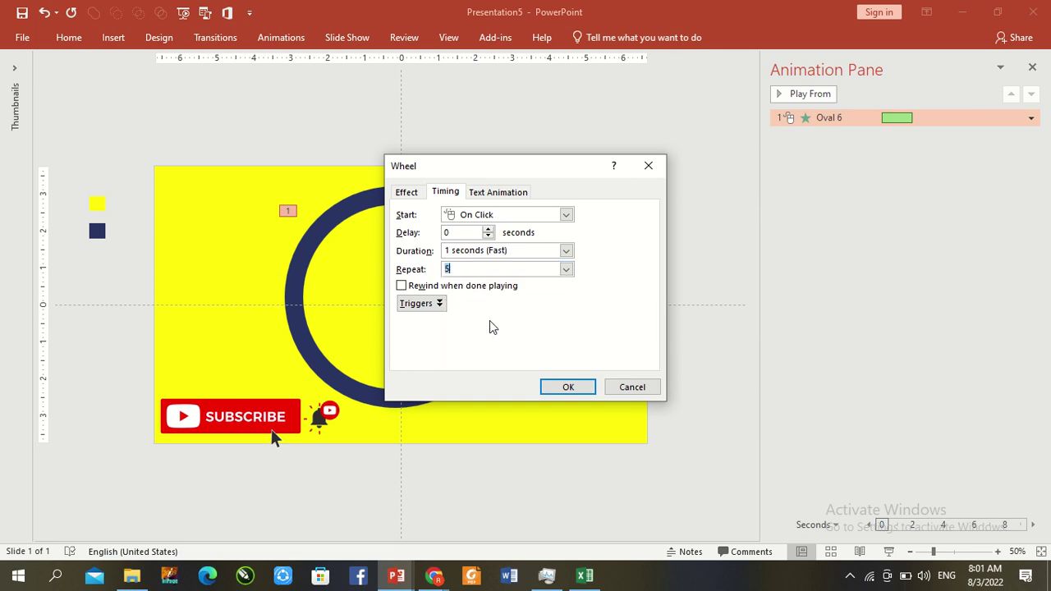
click(569, 388)
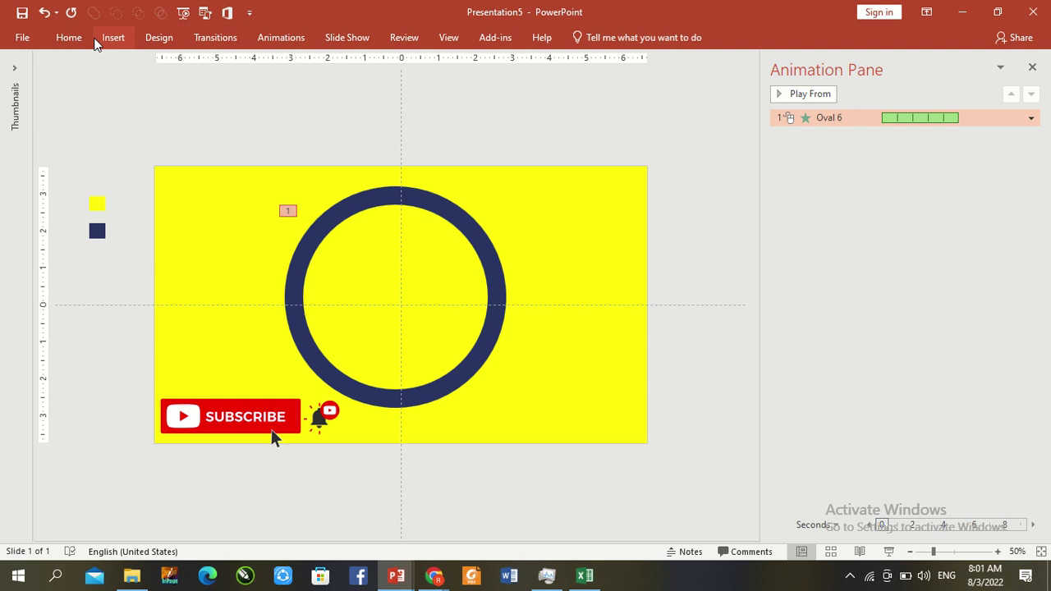
Step: Insert a black WordArt text on the slide containing the number 5
click(78, 39)
click(104, 42)
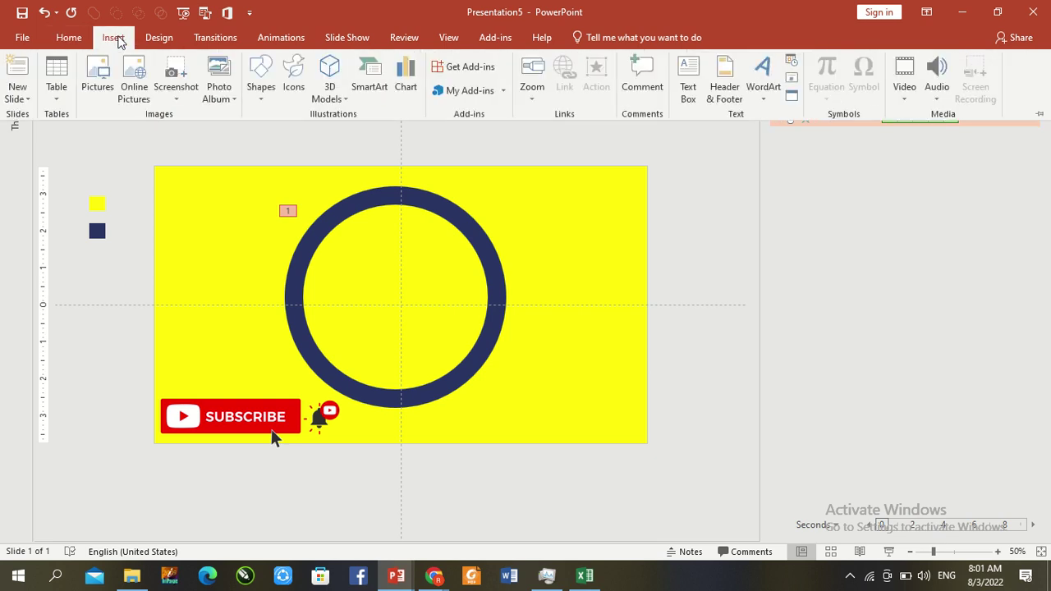
click(755, 79)
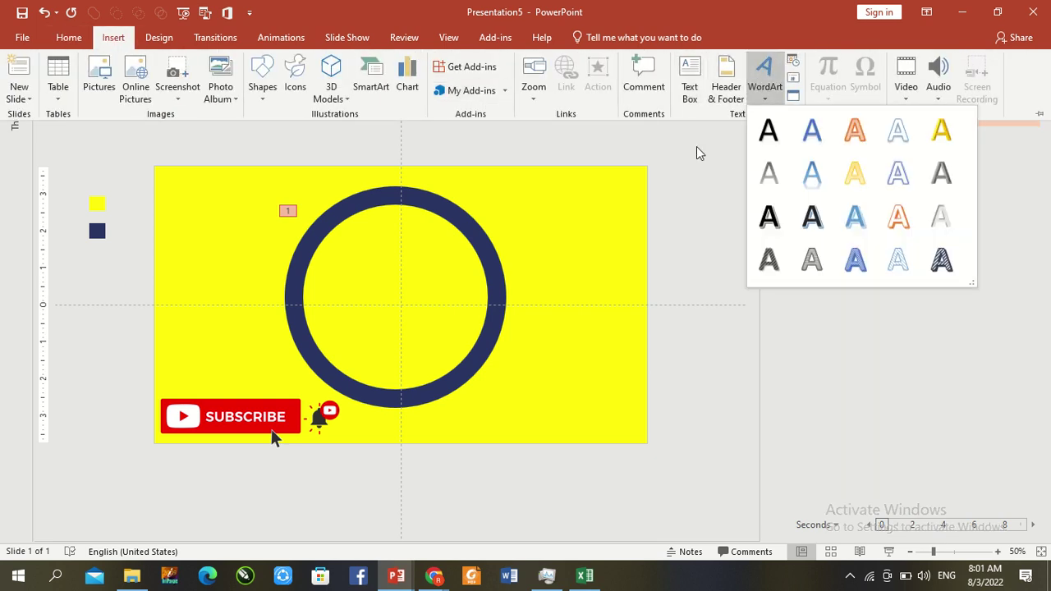
click(766, 169)
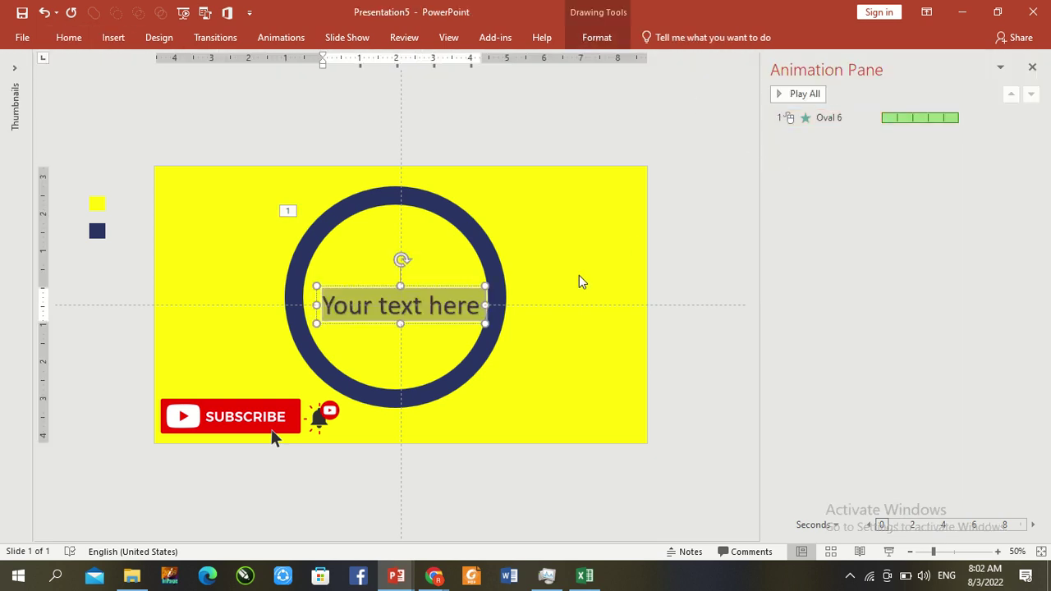
text(%)
key(BackSpace)
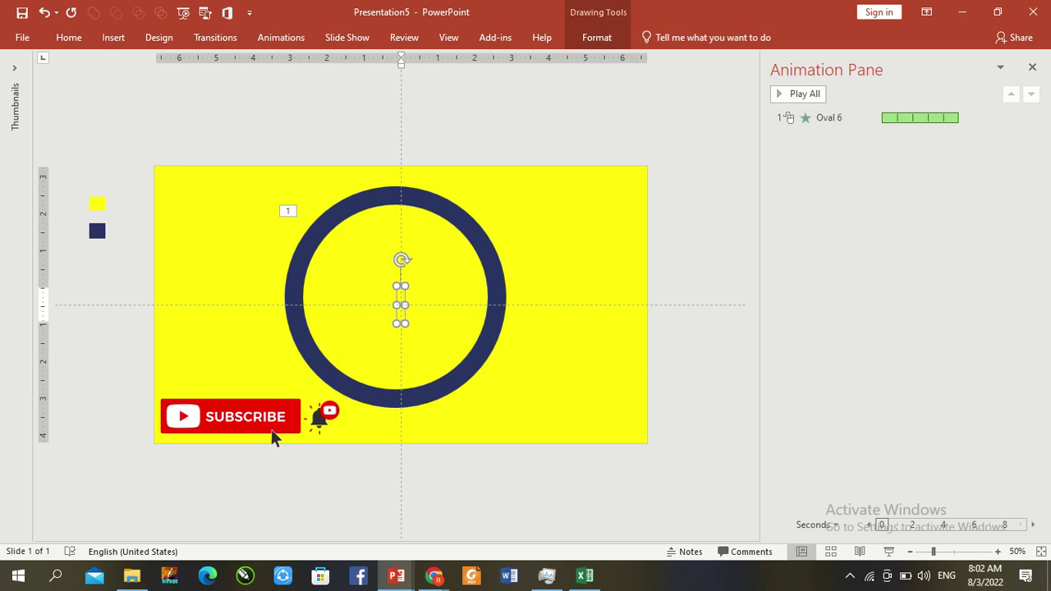
text(5)
Step: Format the WordArt number 5 in bold Arial Black at size 250
key(ctrl+a)
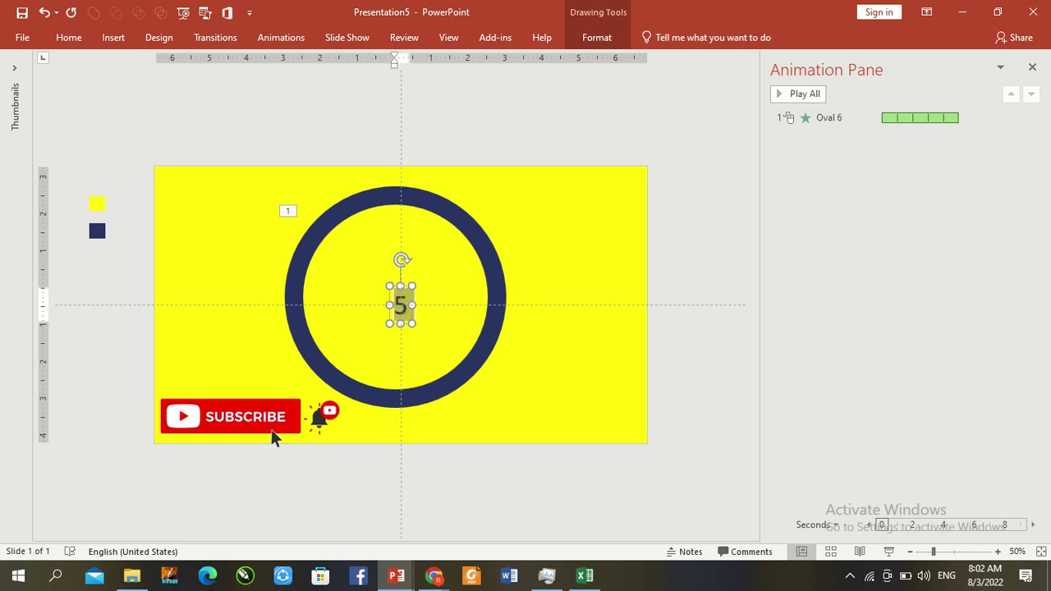
click(69, 37)
click(305, 63)
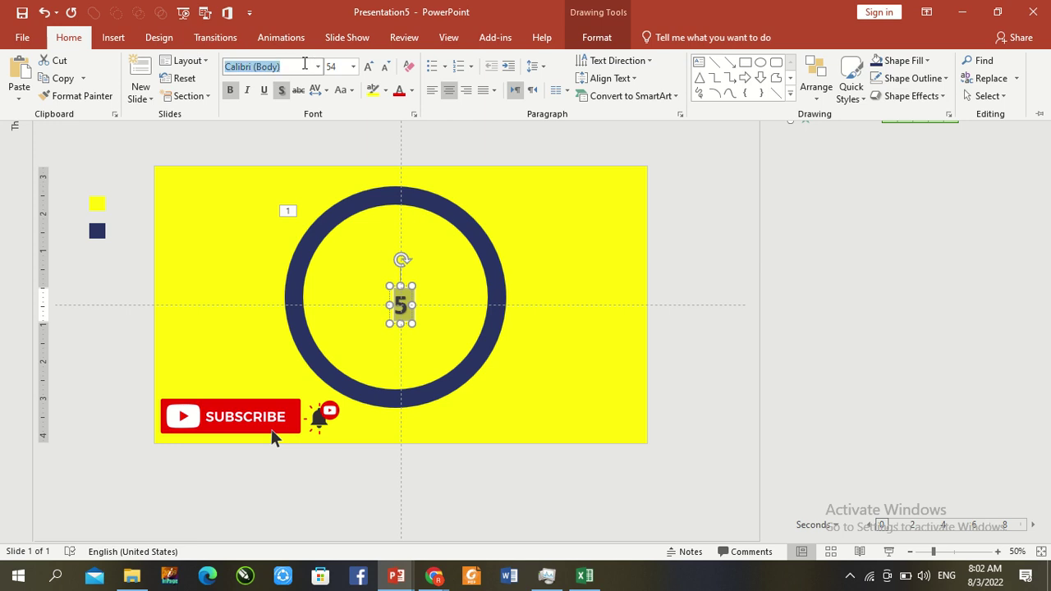
text(Arial Black)
key(Return)
key(Tab)
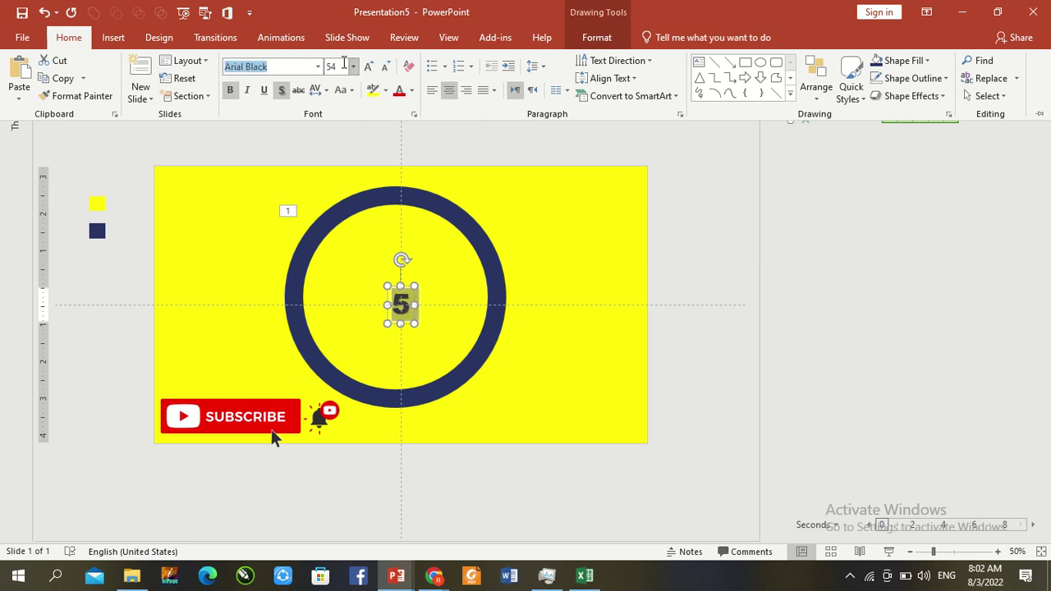
text(250)
key(Return)
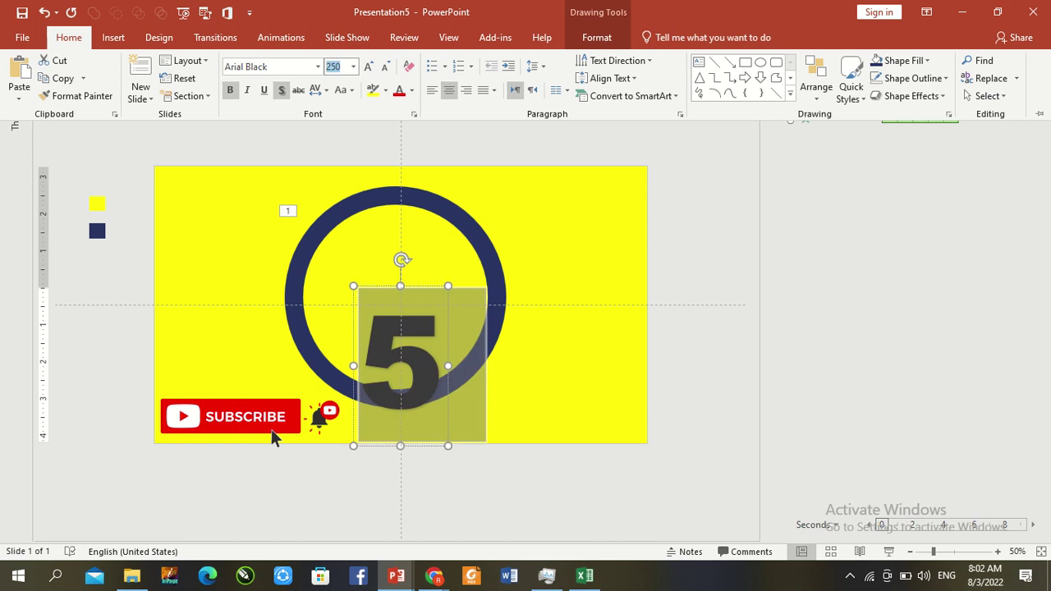
Step: Move the large number 5 up into the middle of the ring
click(557, 235)
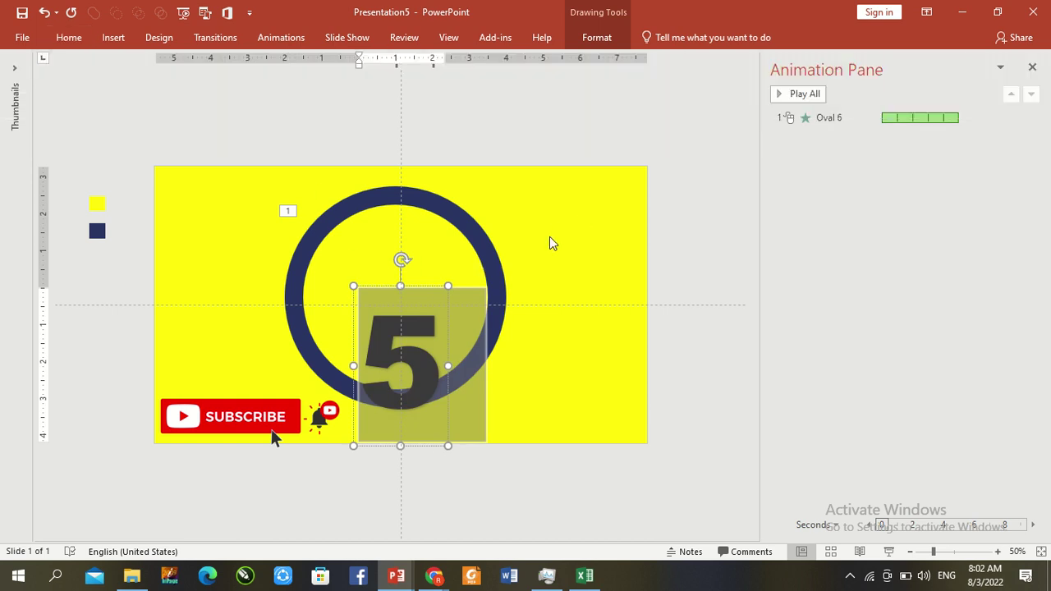
click(431, 289)
drag(427, 285, 431, 224)
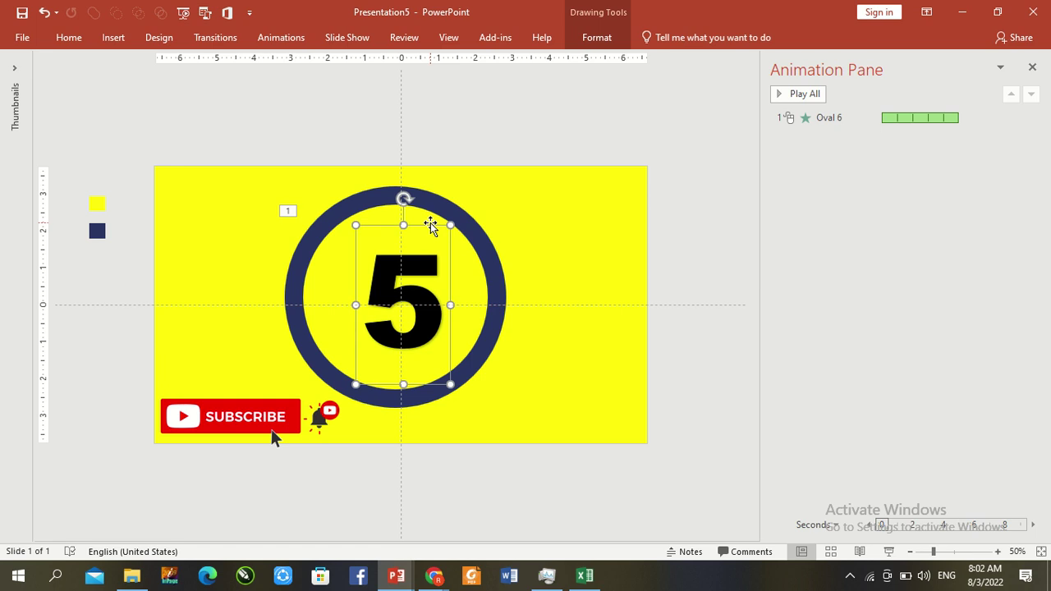
key(ctrl+z)
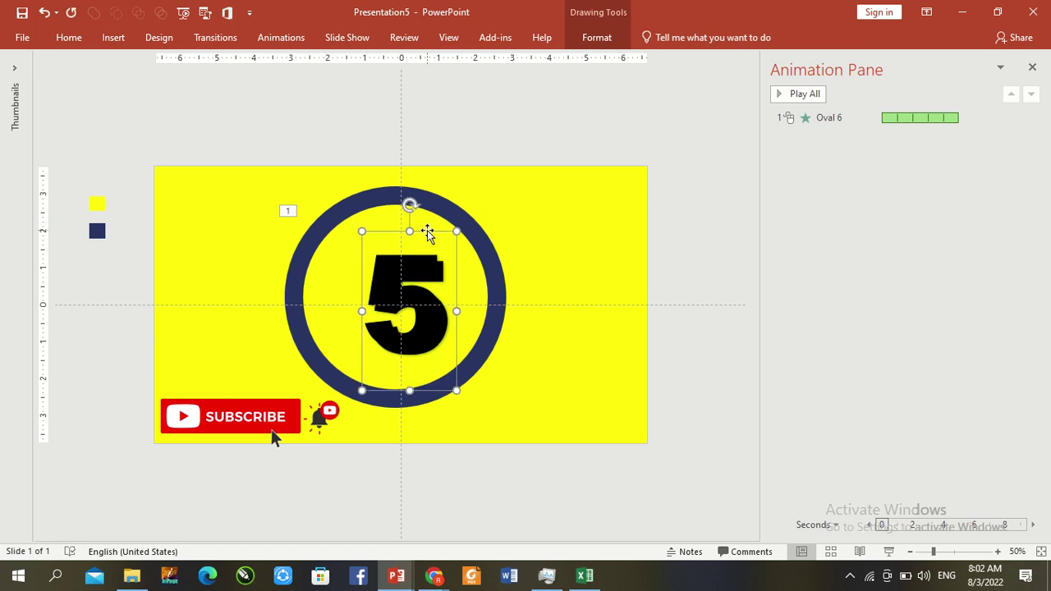
drag(427, 233, 526, 229)
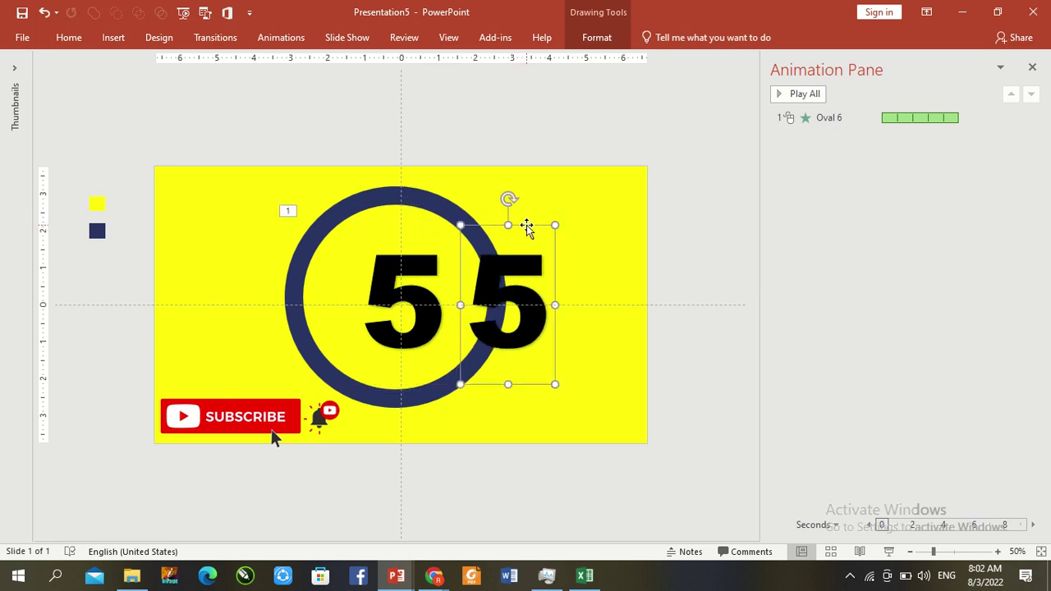
click(540, 275)
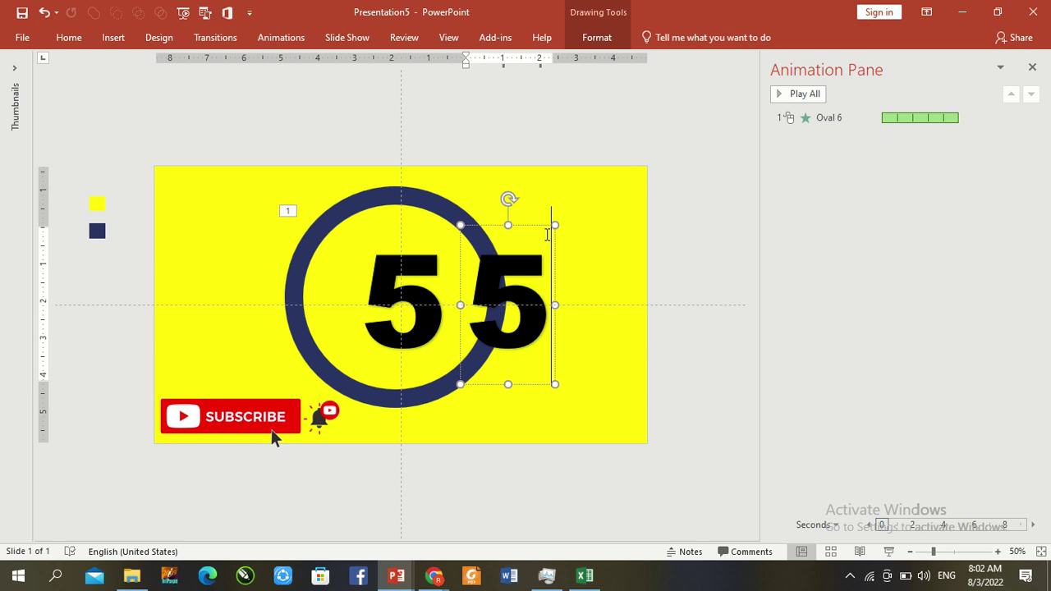
key(Escape)
key(Delete)
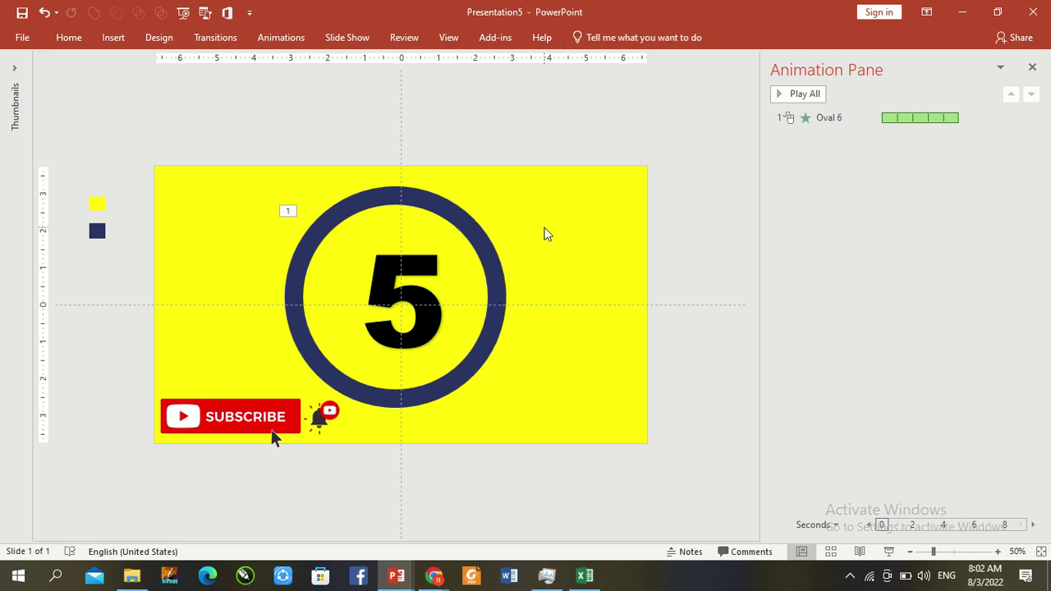
Step: Apply the Appear entrance animation to the number 5
click(429, 269)
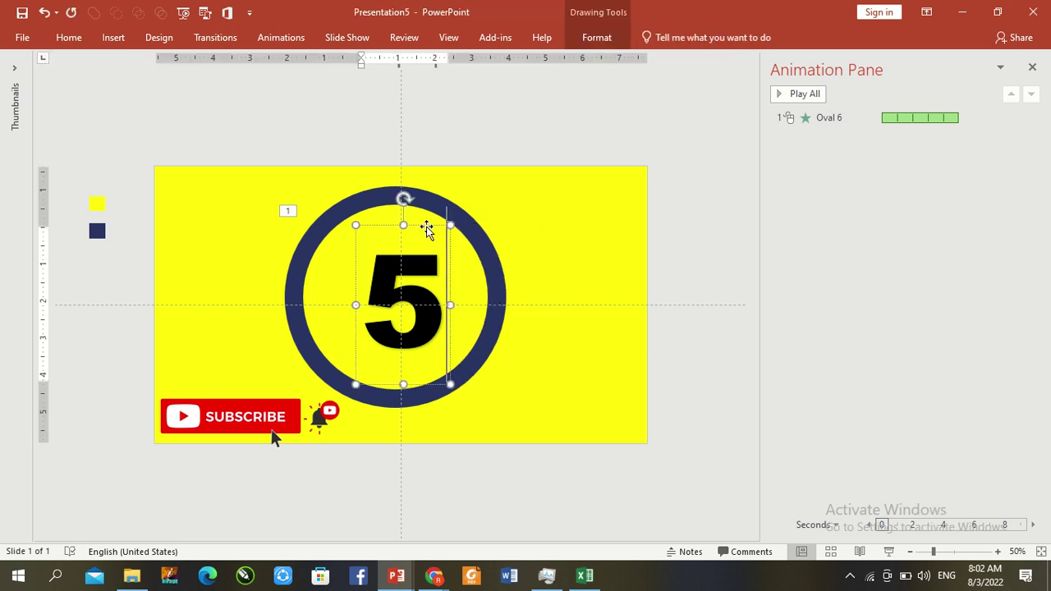
click(279, 37)
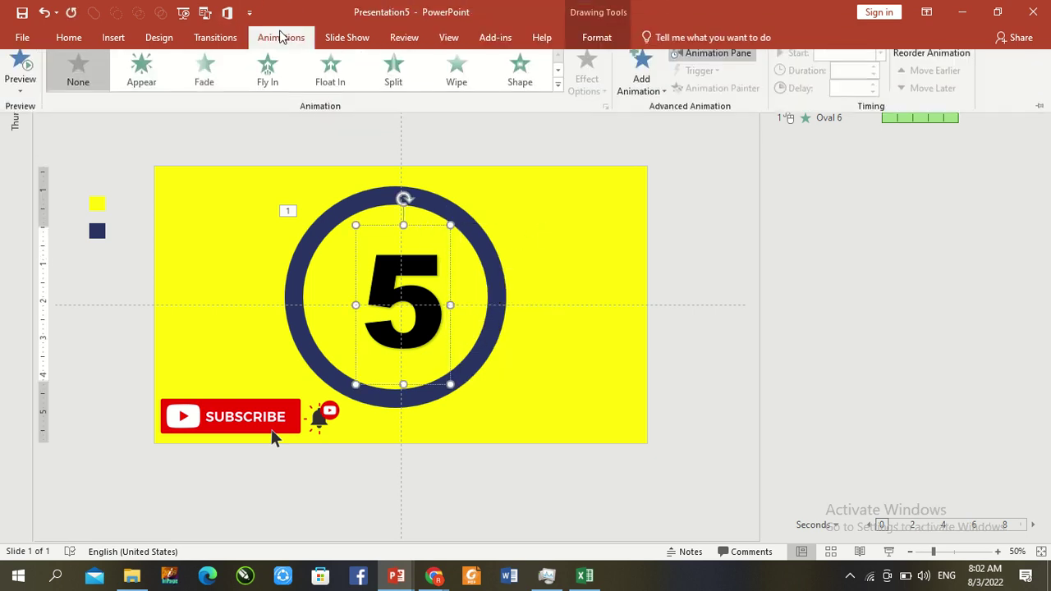
click(139, 86)
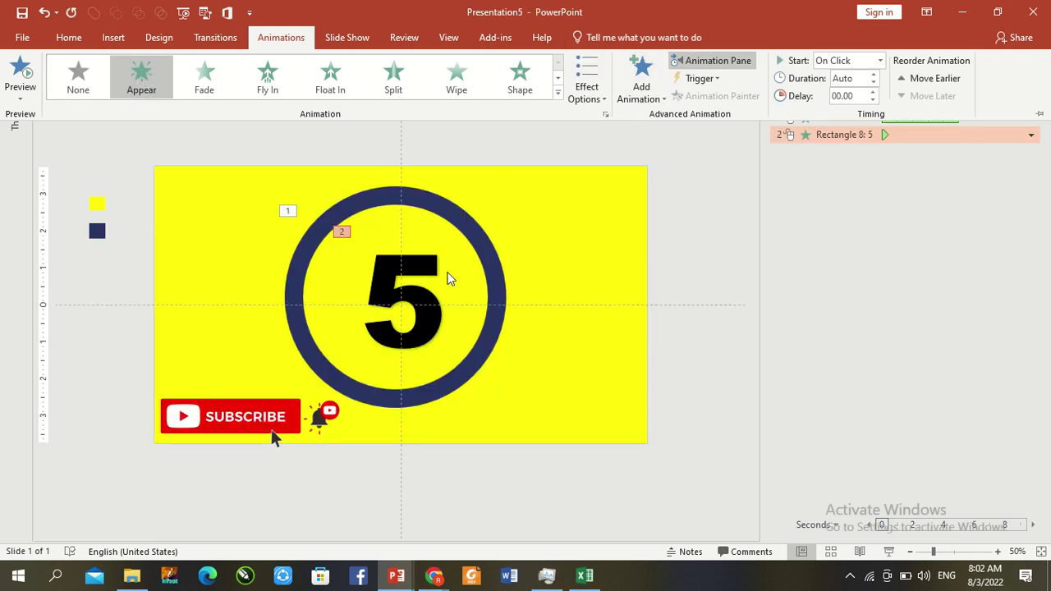
Step: Add the Disappear exit animation to the number 5, alongside its existing Appear animation
click(413, 259)
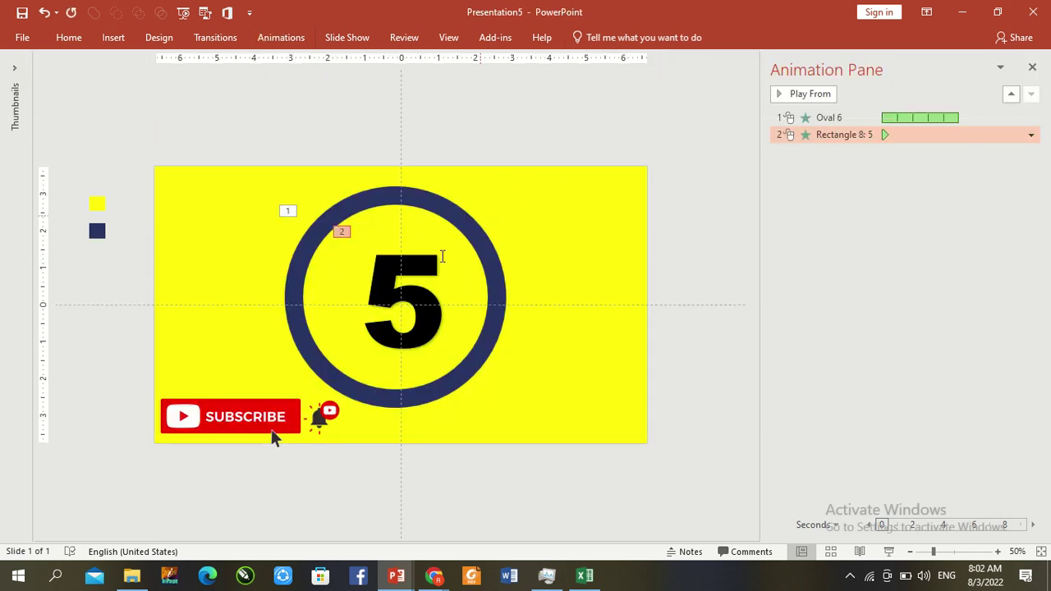
click(419, 265)
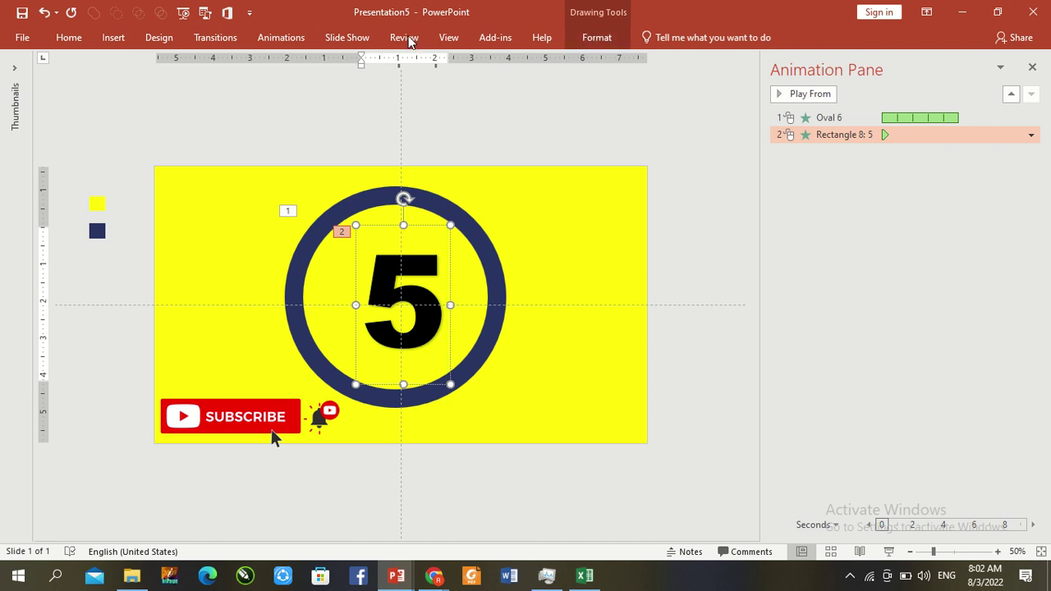
click(281, 37)
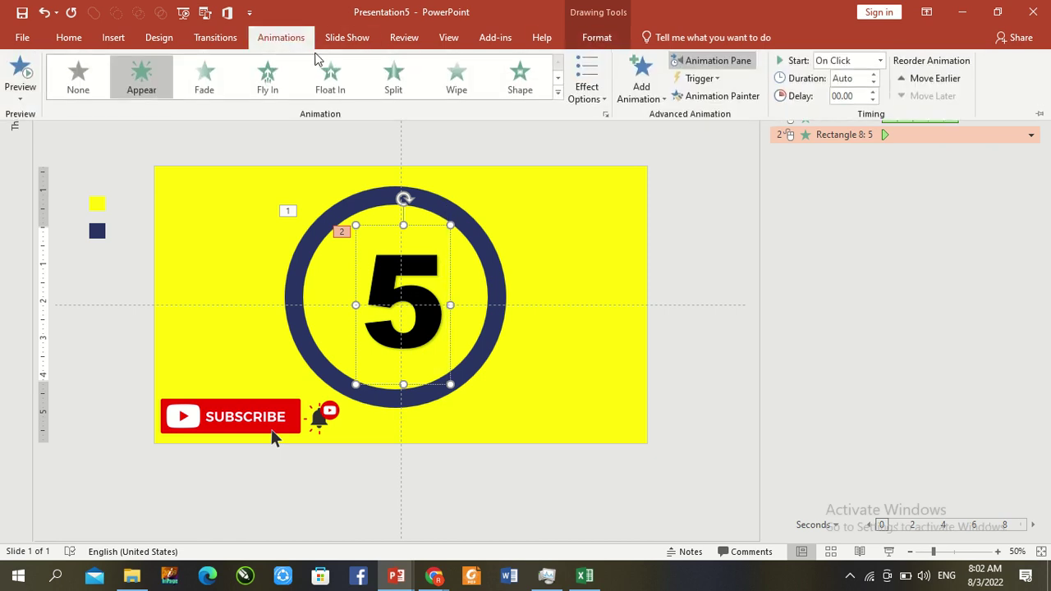
click(645, 92)
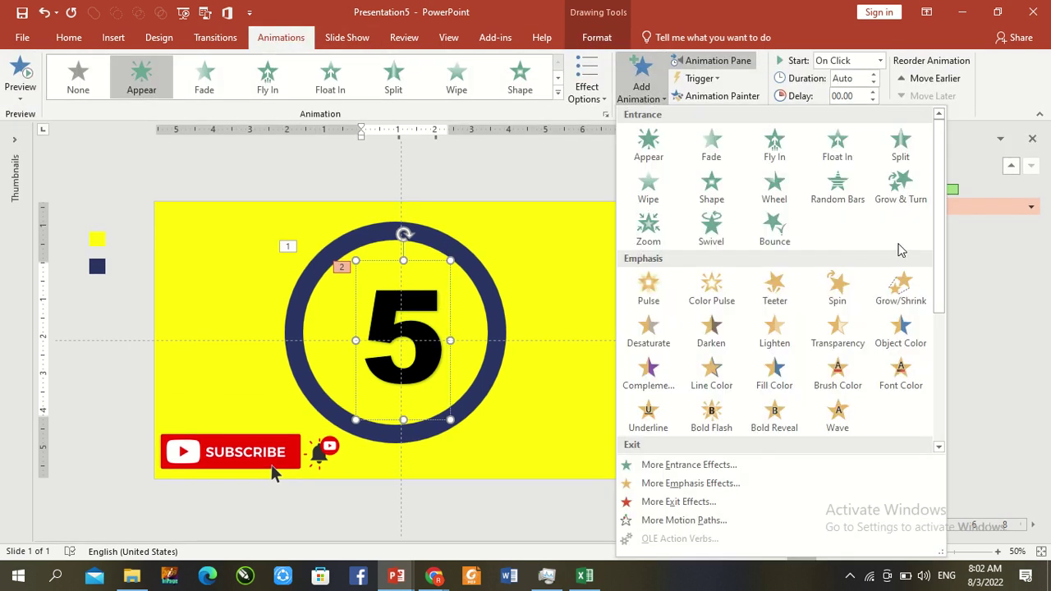
drag(939, 235, 943, 462)
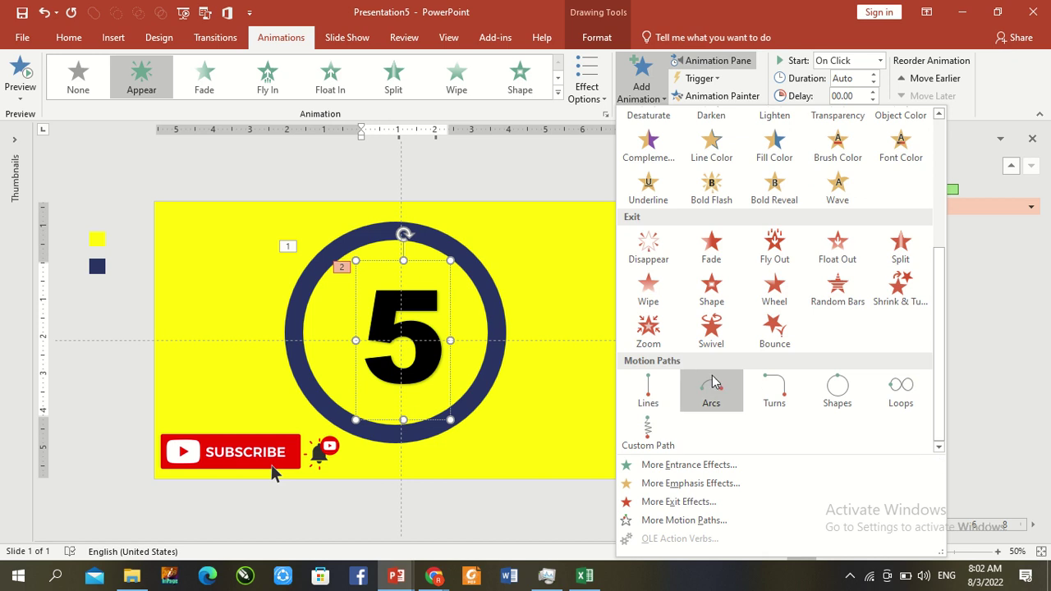
click(649, 246)
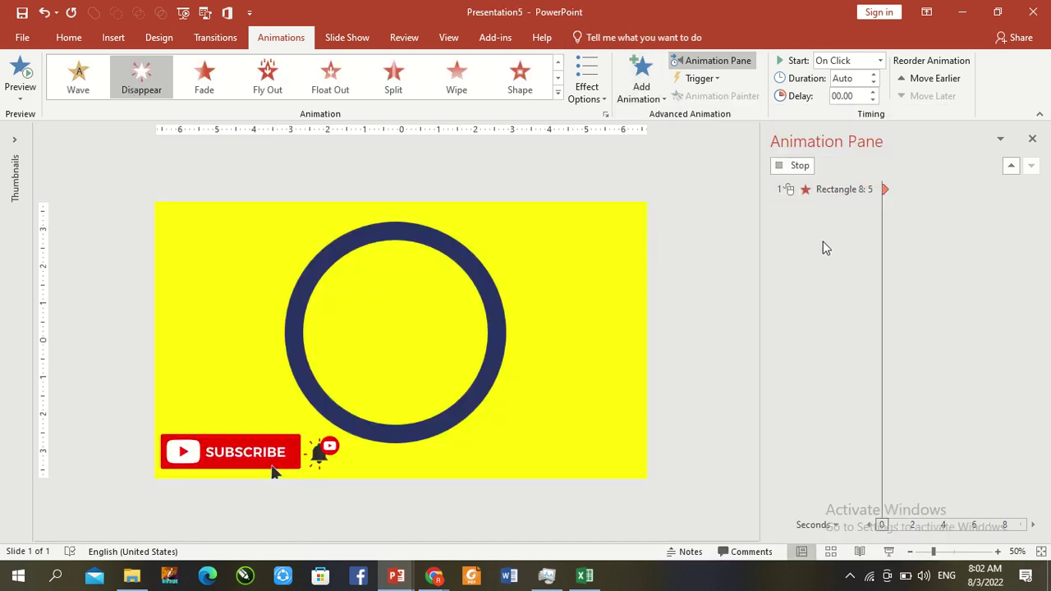
Step: Set both the Appear and Disappear animations of the number 5 to start With Previous
click(822, 206)
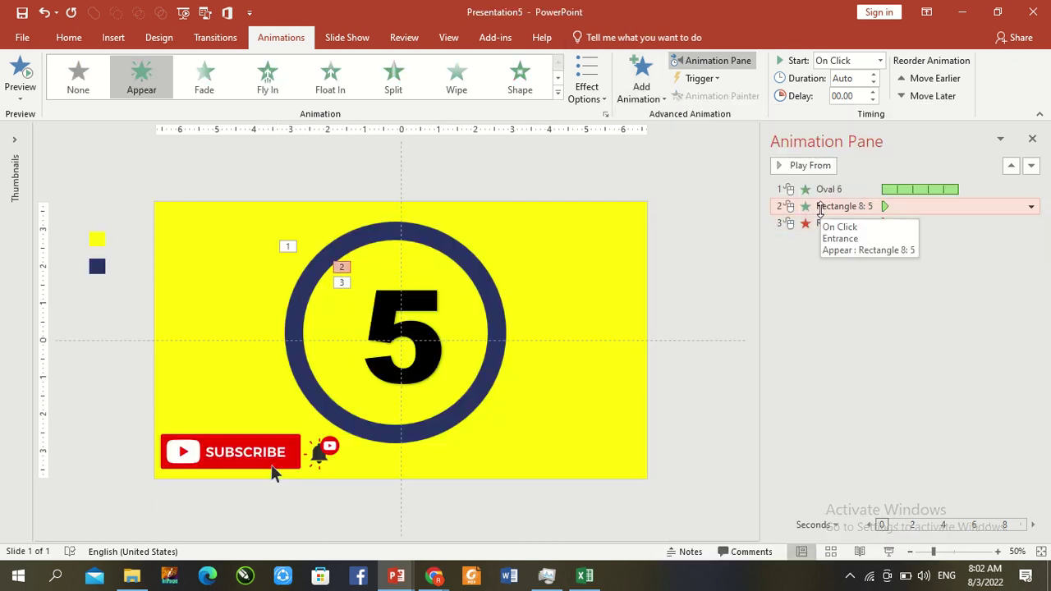
click(880, 60)
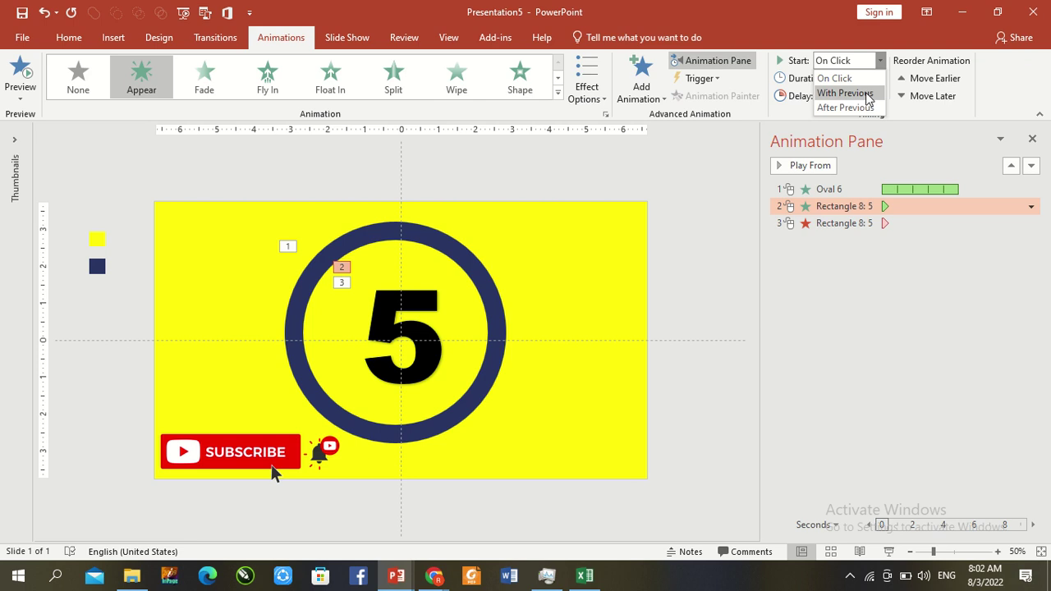
click(845, 93)
click(857, 222)
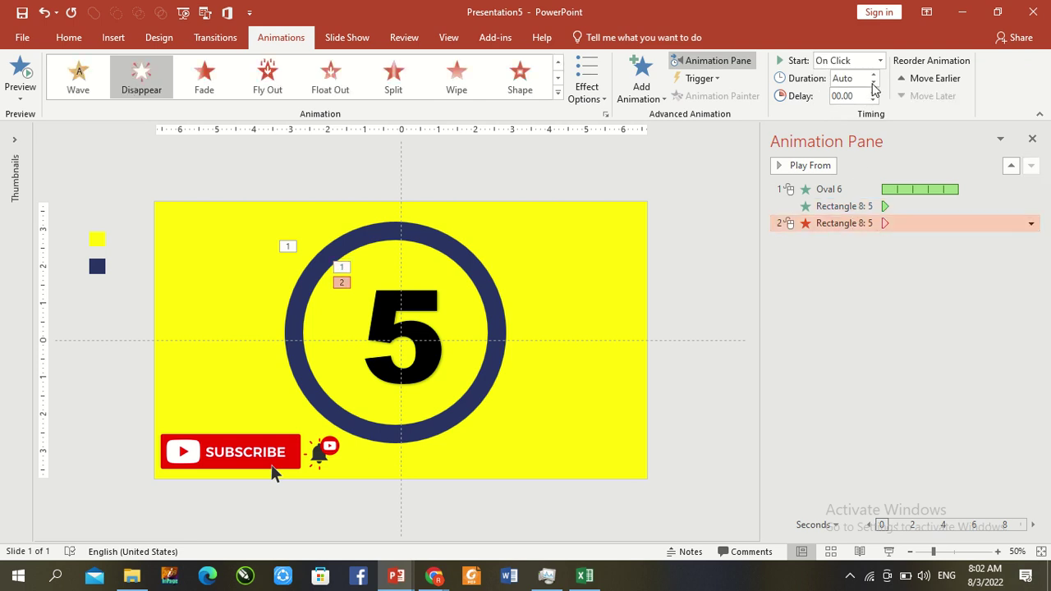
click(880, 61)
click(845, 93)
click(887, 245)
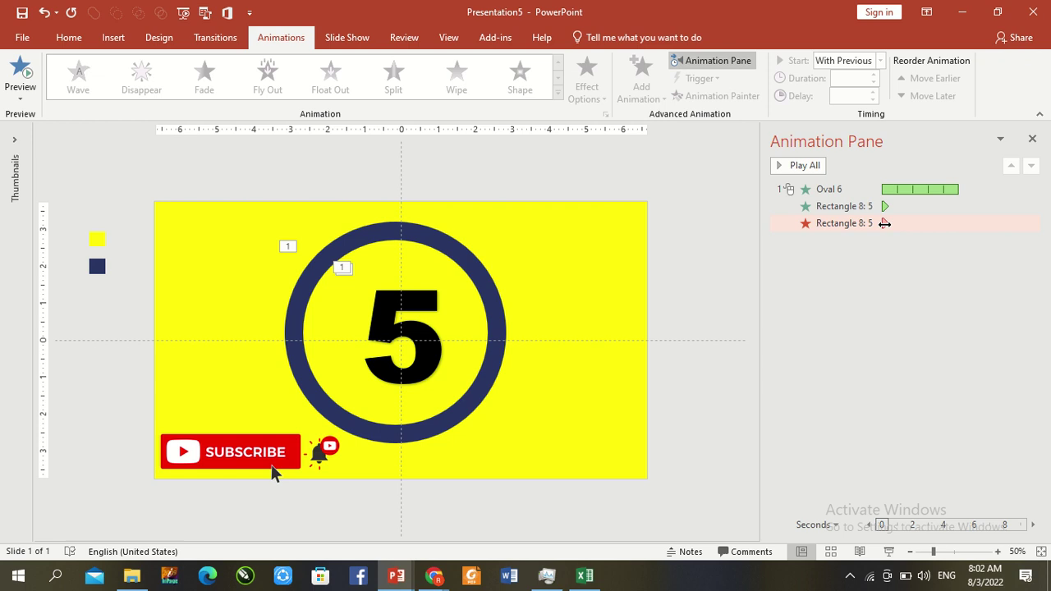
Step: Delay the number 5's Disappear animation to 1 second on the timeline and preview the slide show
drag(885, 223, 900, 223)
click(714, 197)
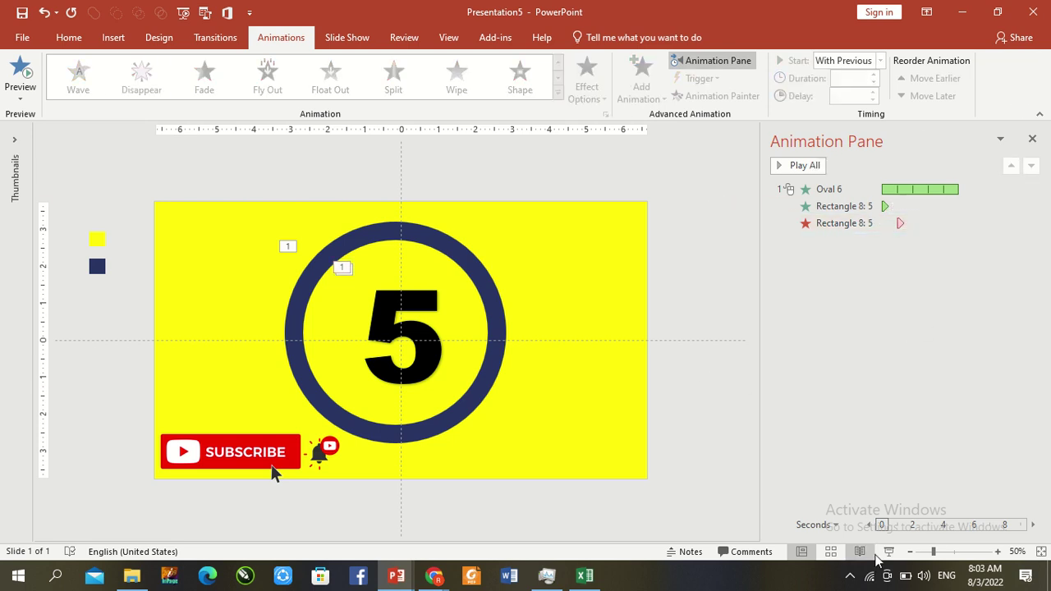
click(889, 551)
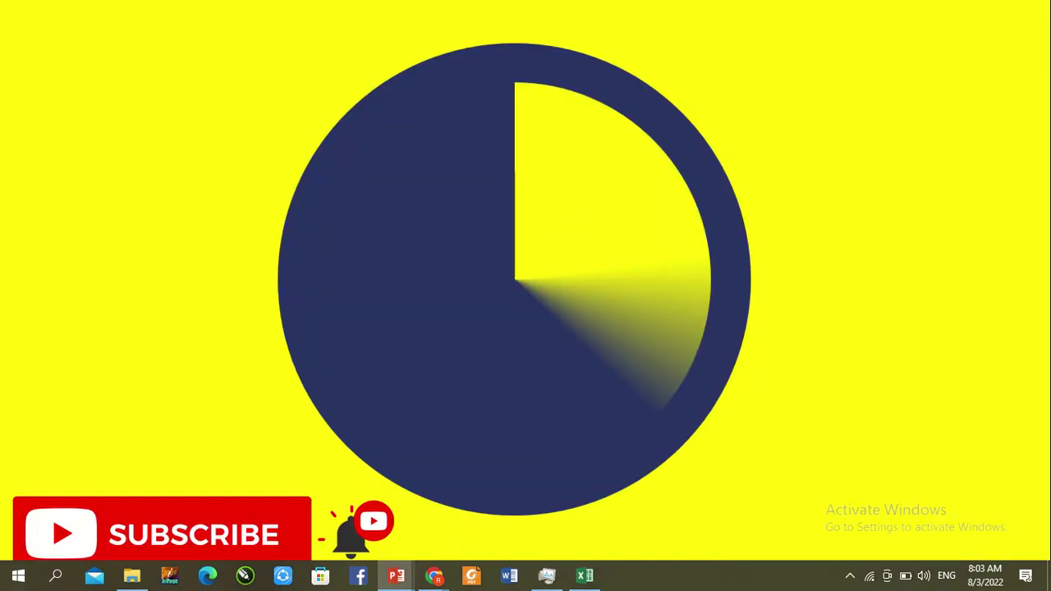
key(Escape)
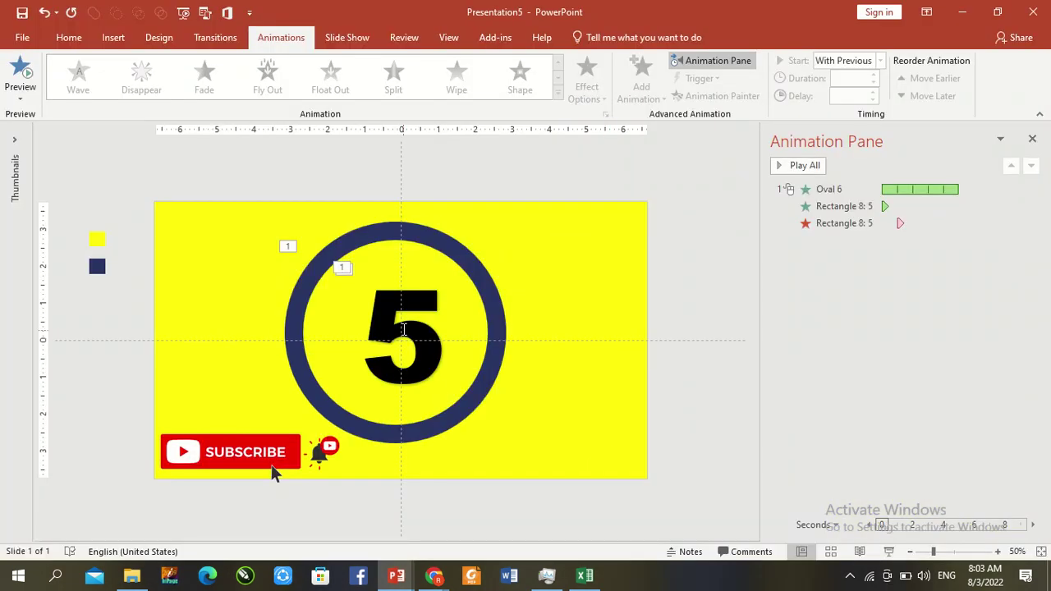
Step: Fill the number 5's text with the dark blue recent color used for the ring
click(402, 315)
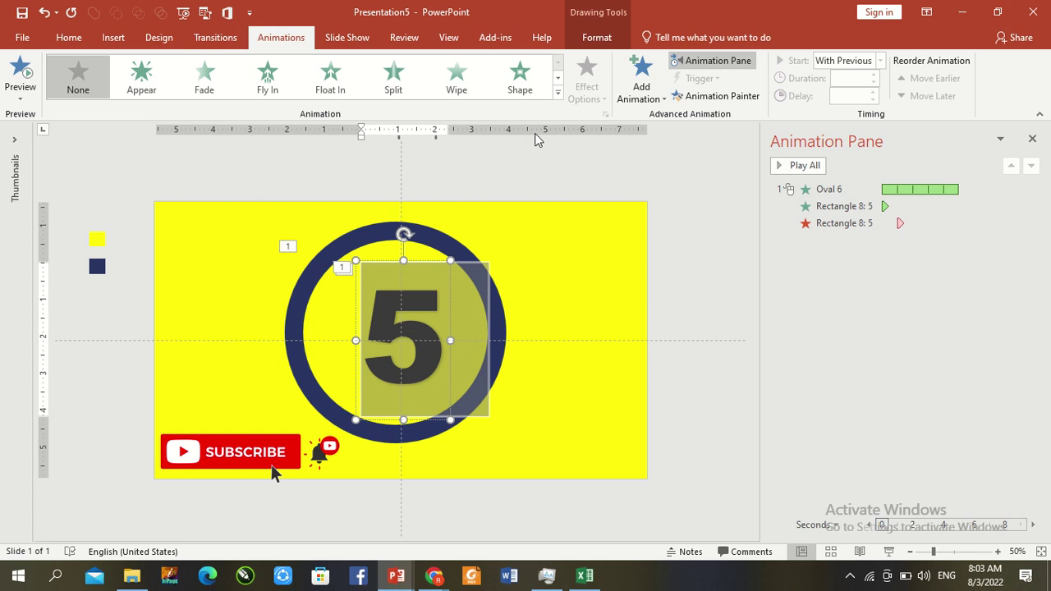
click(598, 37)
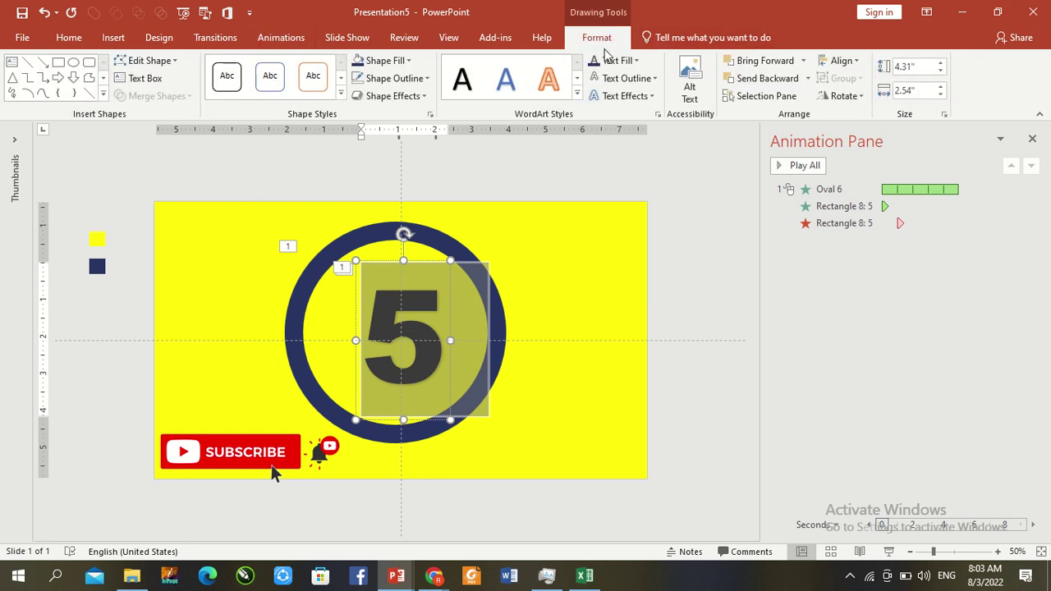
click(609, 64)
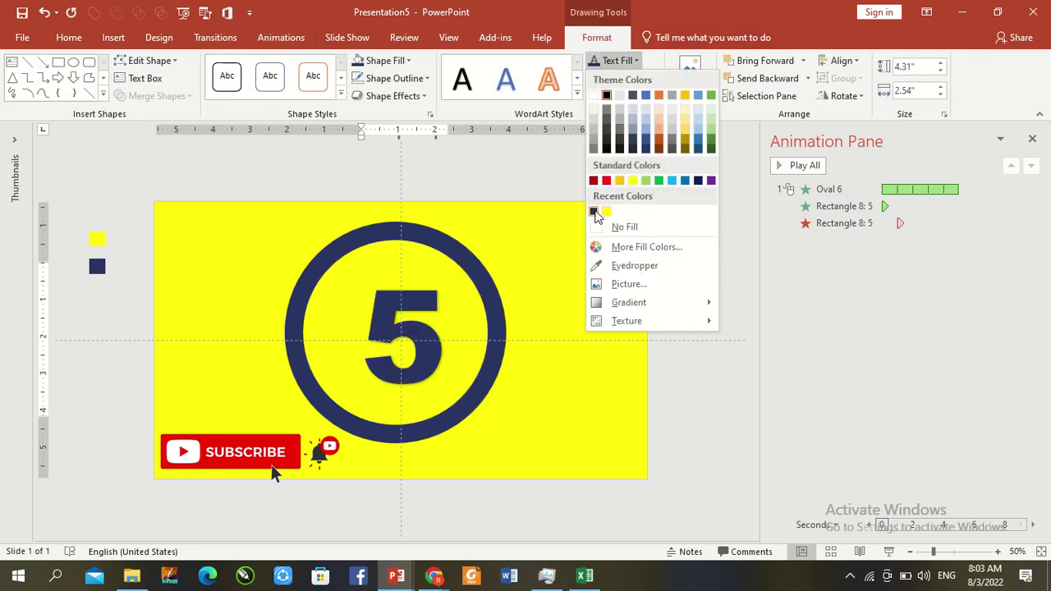
click(595, 212)
click(627, 267)
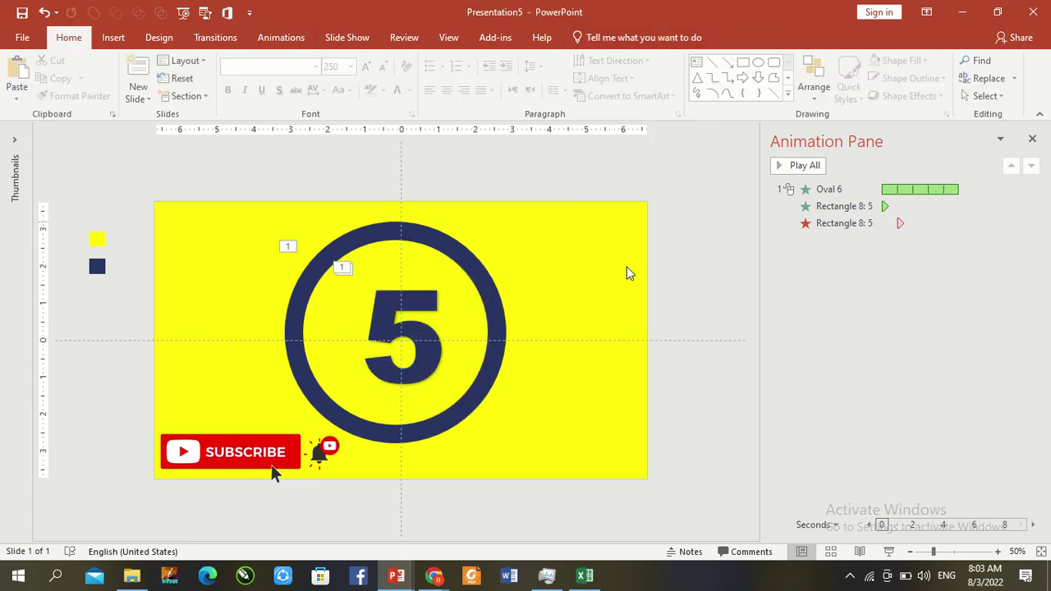
Step: Duplicate the animated number 5 four times, spacing the copies evenly in a row to its right
click(420, 323)
click(419, 264)
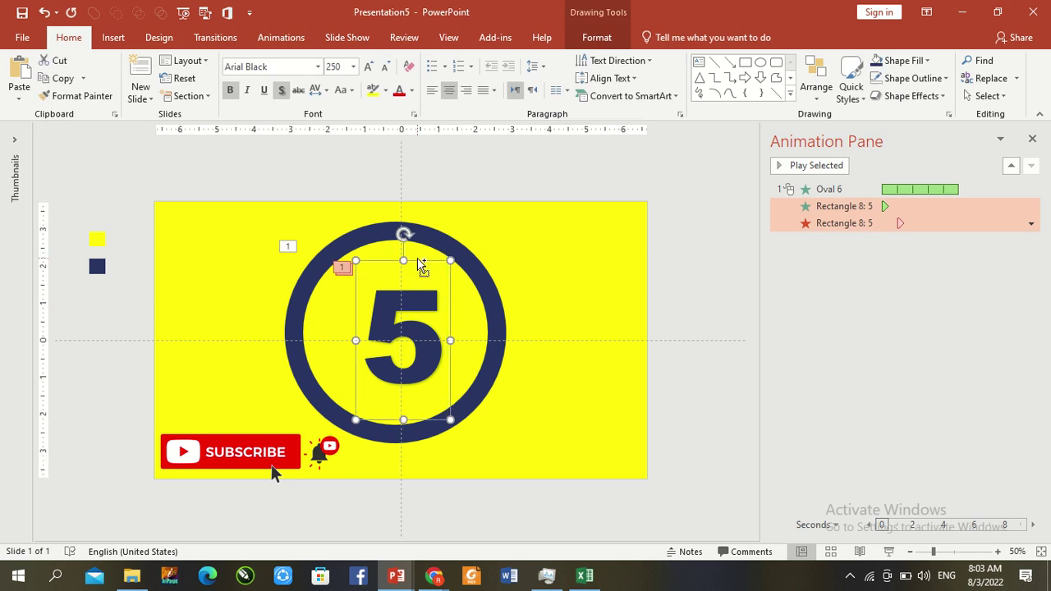
key(ctrl+d)
drag(439, 279, 557, 267)
key(ctrl+d)
key(ctrl+d)
key(ctrl+d)
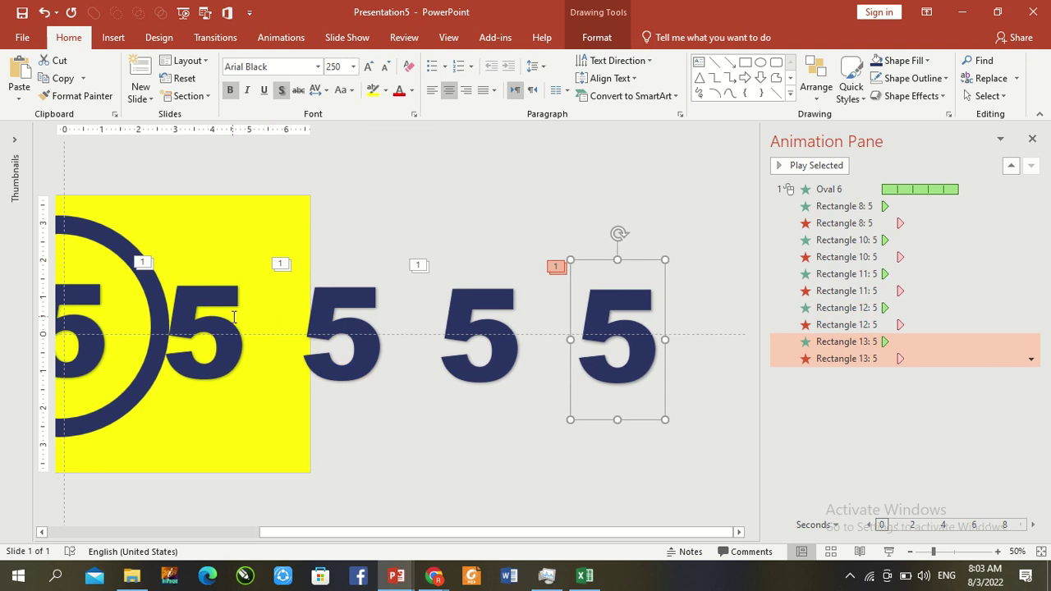
Step: Change the four copied numbers, from left to right, to 4, 3, 2 and 1
click(235, 317)
key(BackSpace)
text(4)
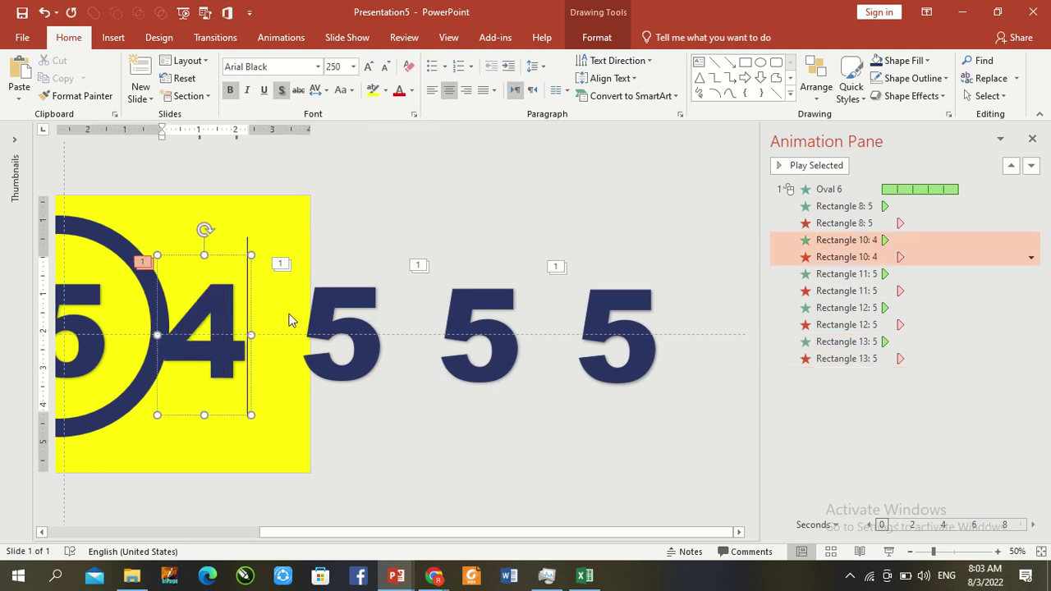
click(398, 317)
click(381, 313)
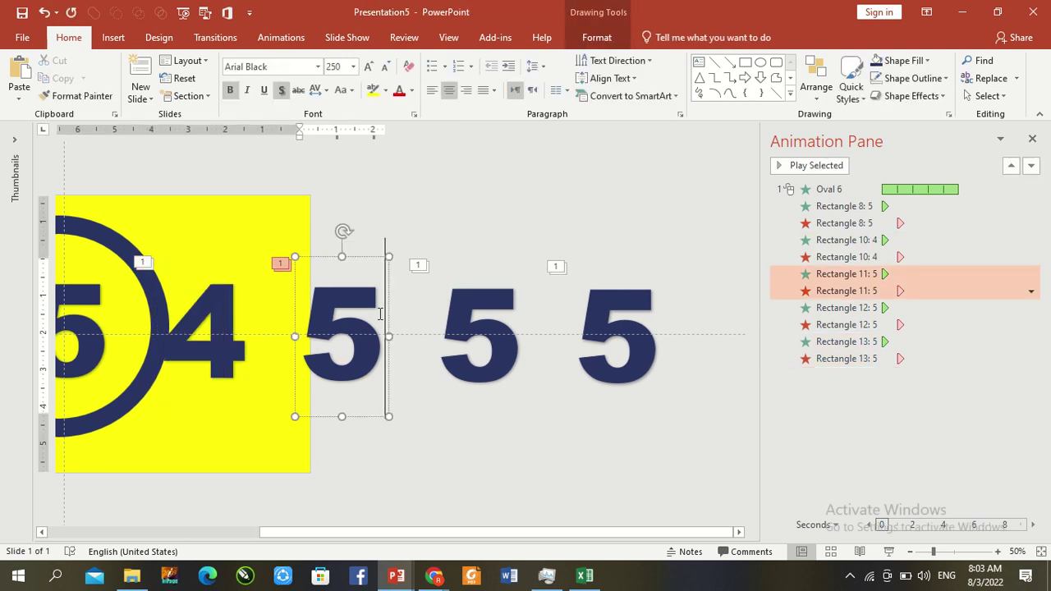
key(BackSpace)
text(3)
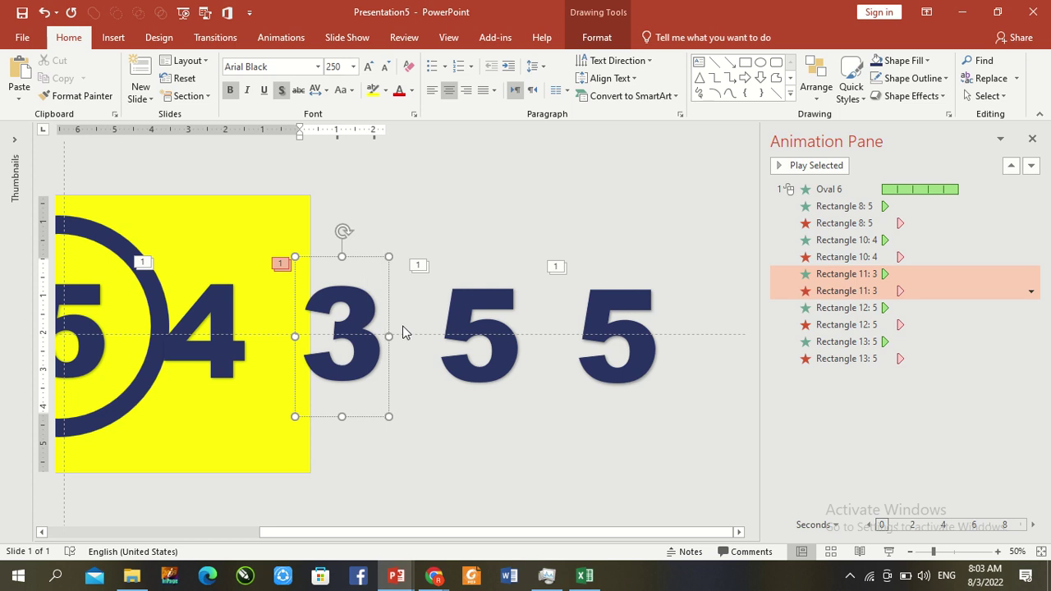
click(488, 332)
key(BackSpace)
text(2)
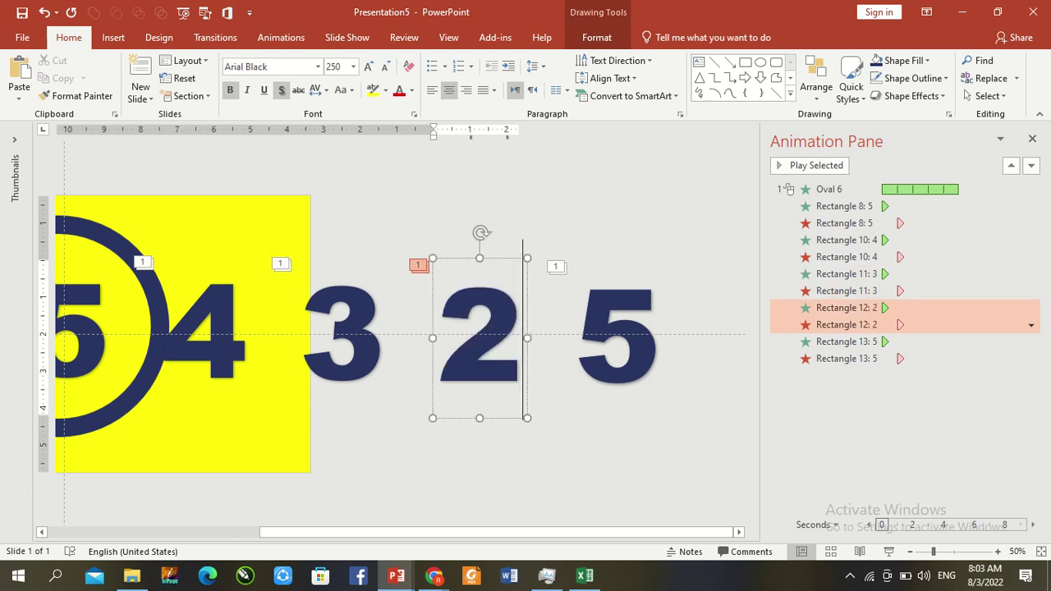
click(632, 329)
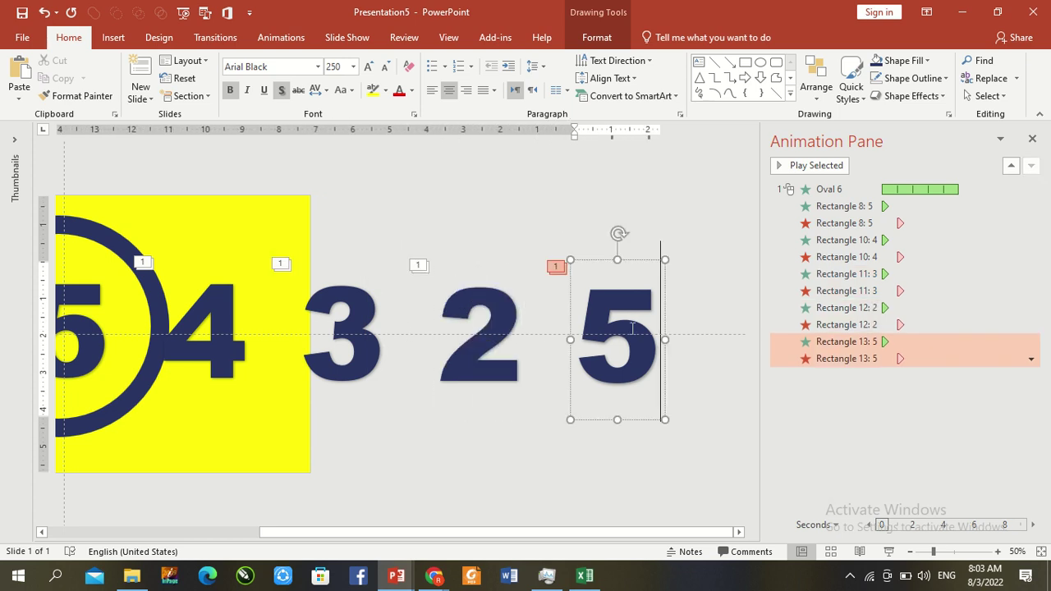
key(BackSpace)
text(1)
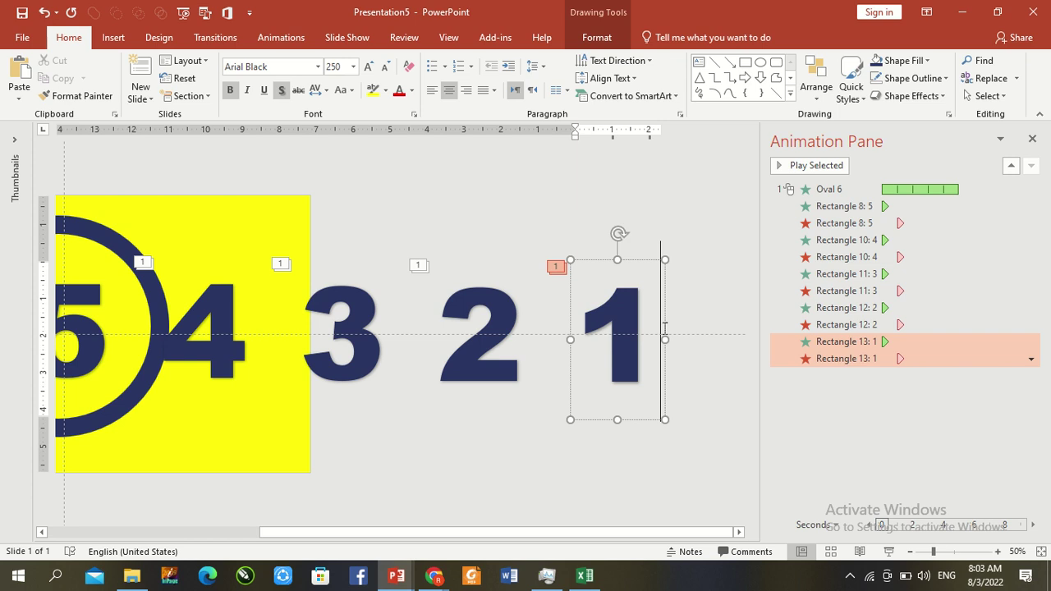
click(685, 283)
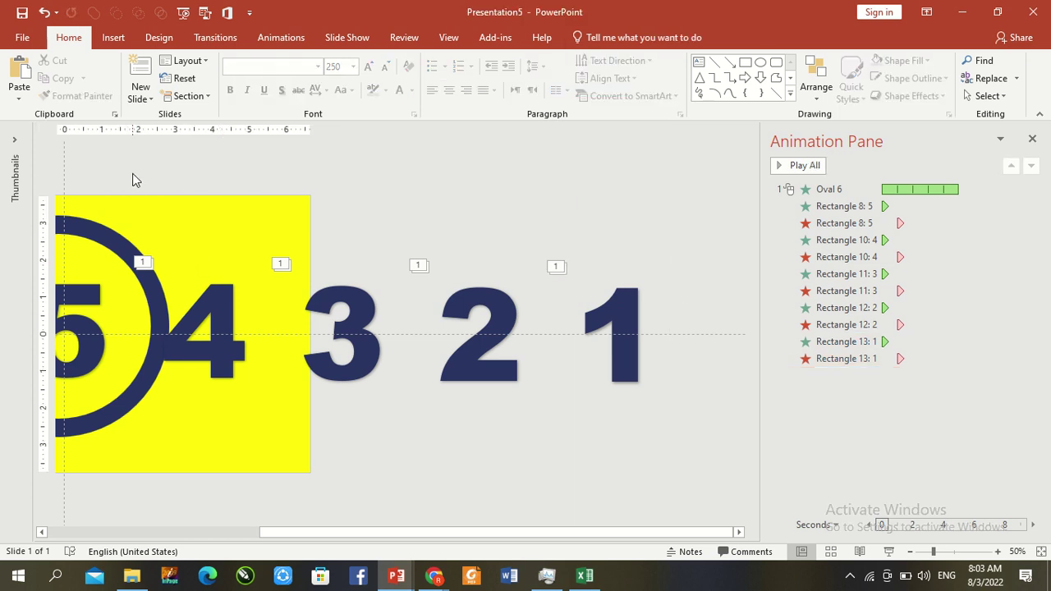
Step: Stack the numbers 4, 3, 2 and 1 on one another with Align Center and Align Middle
drag(133, 174, 720, 480)
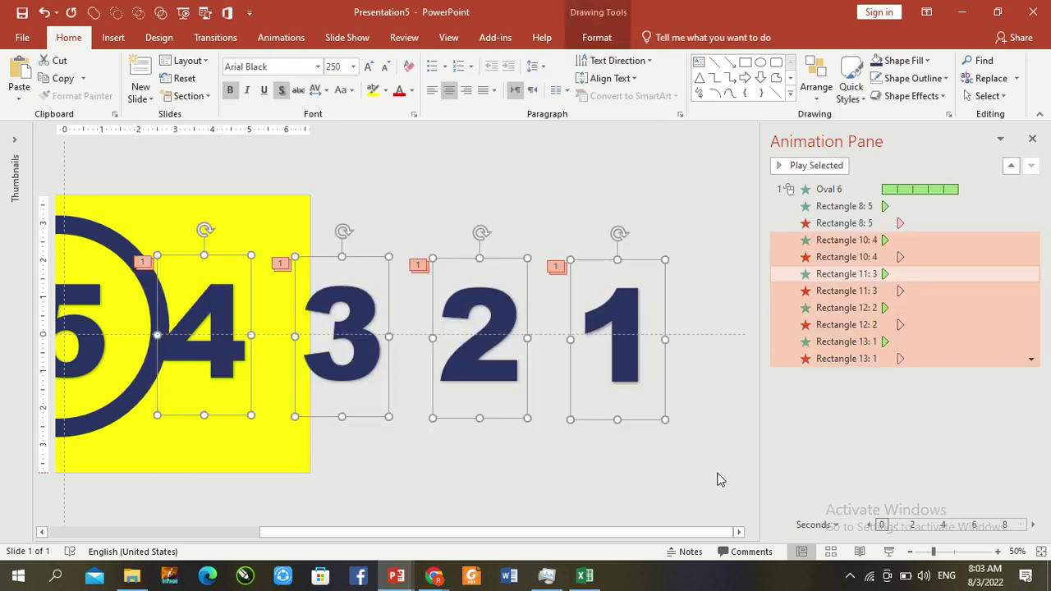
click(599, 37)
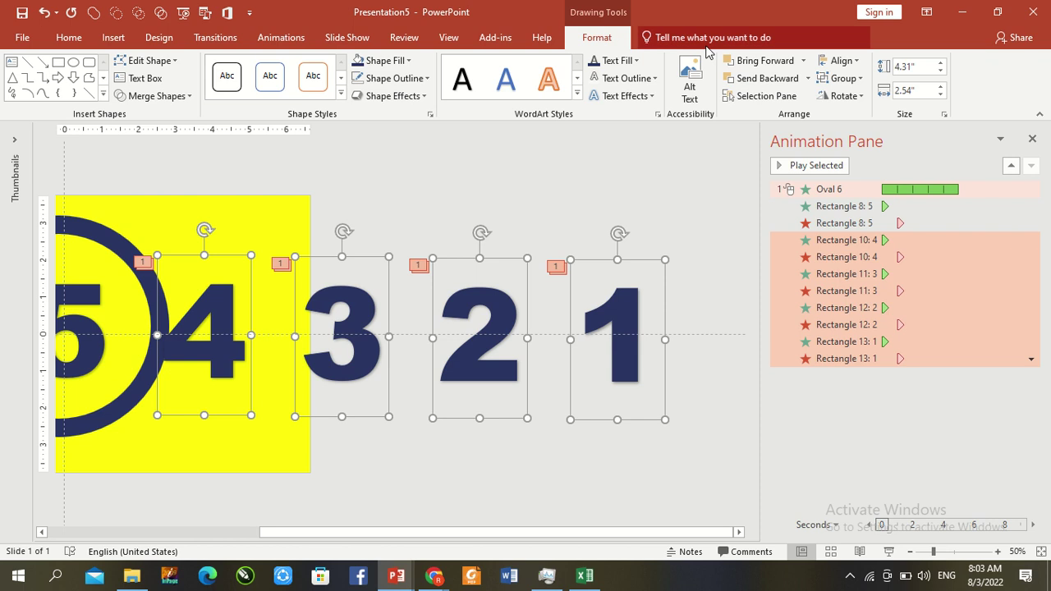
click(839, 61)
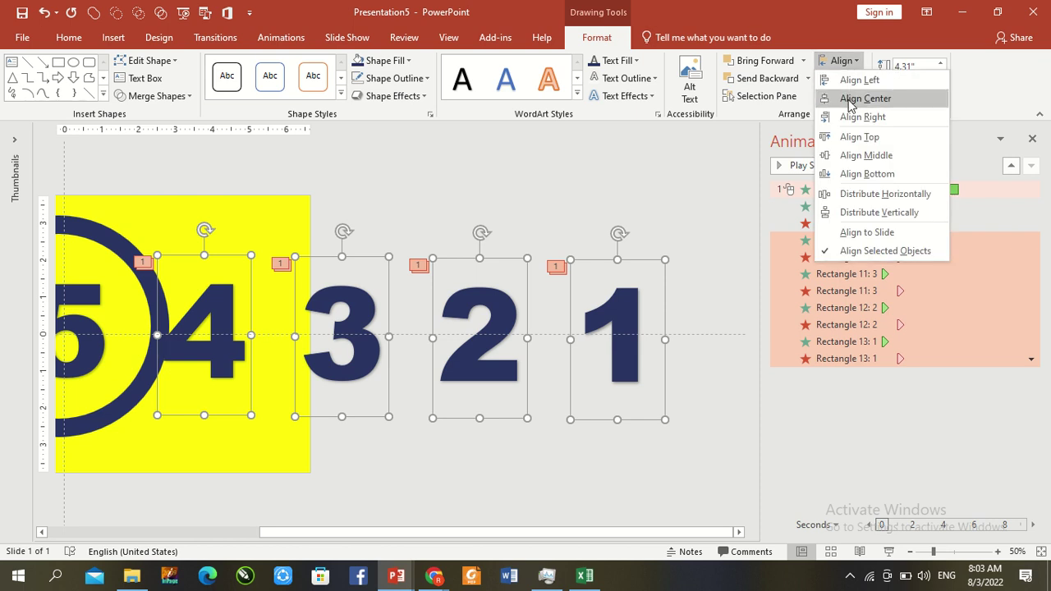
click(852, 99)
click(839, 61)
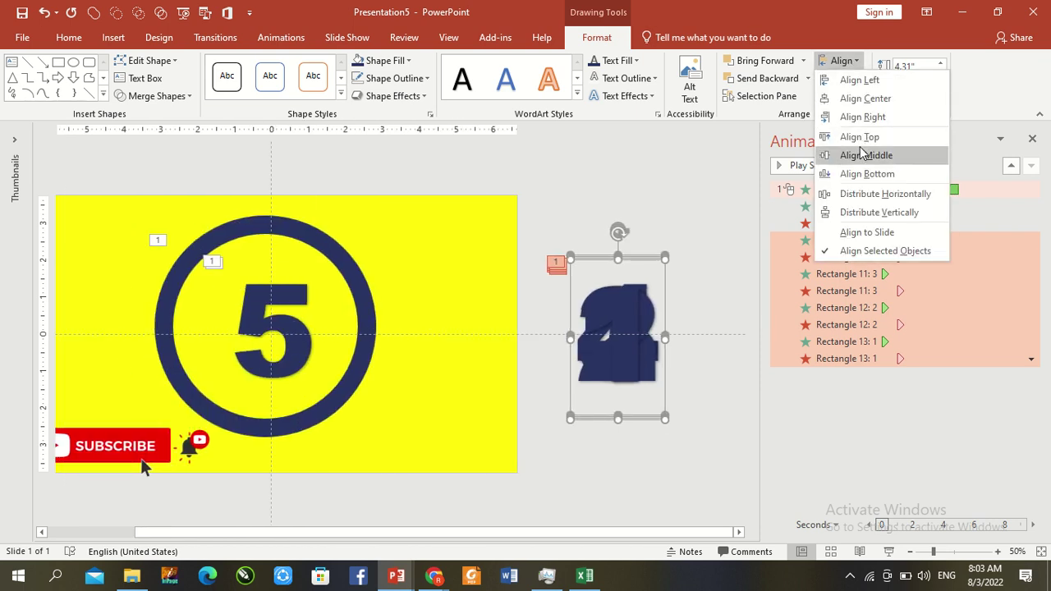
click(863, 155)
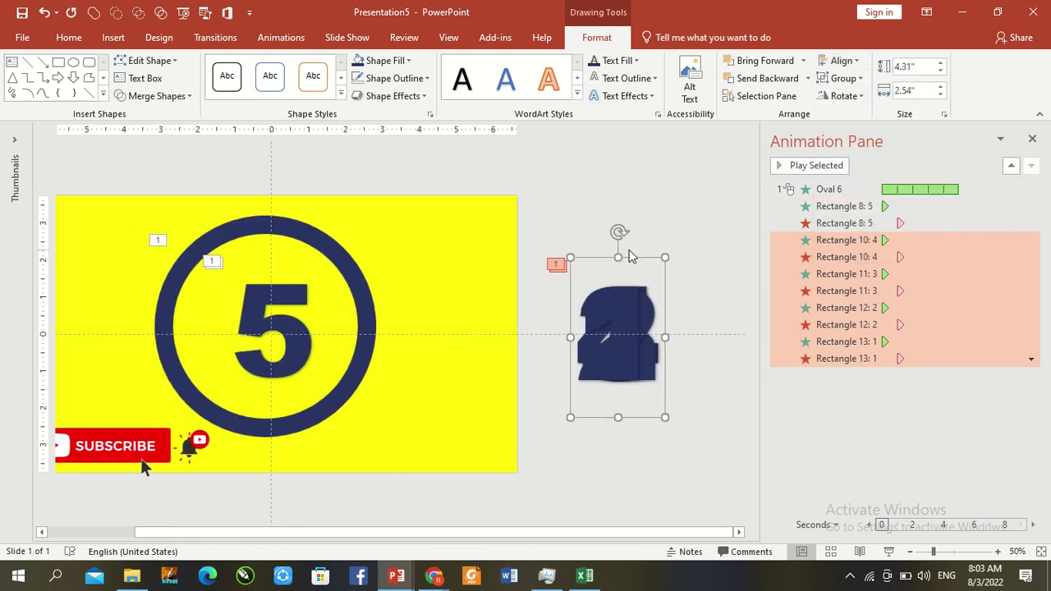
Step: Move the stacked numbers 4 to 1 onto the number 5 in the middle of the ring
drag(635, 260, 284, 252)
click(535, 264)
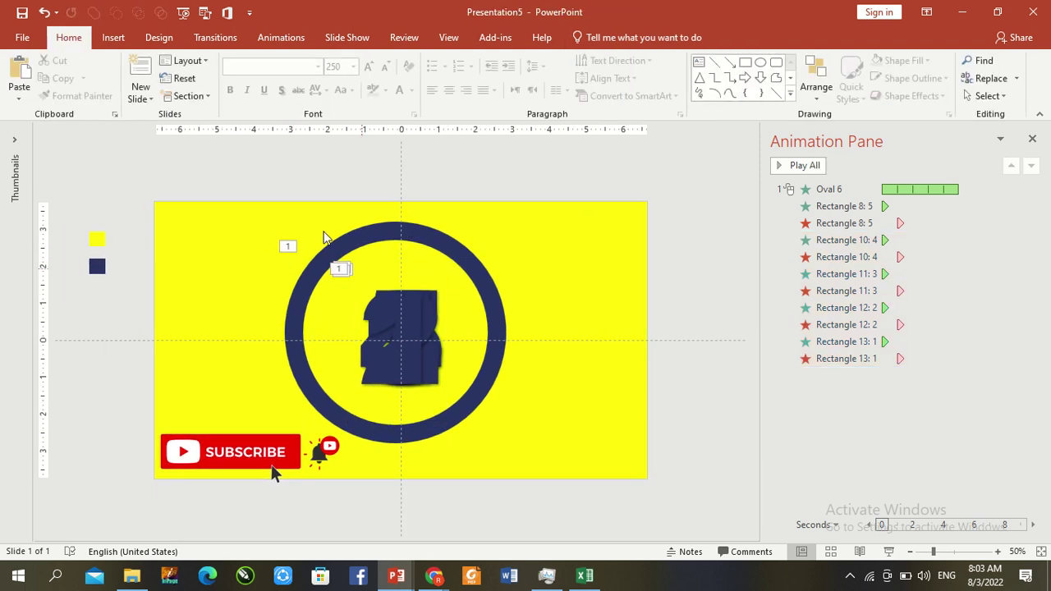
drag(316, 160, 576, 411)
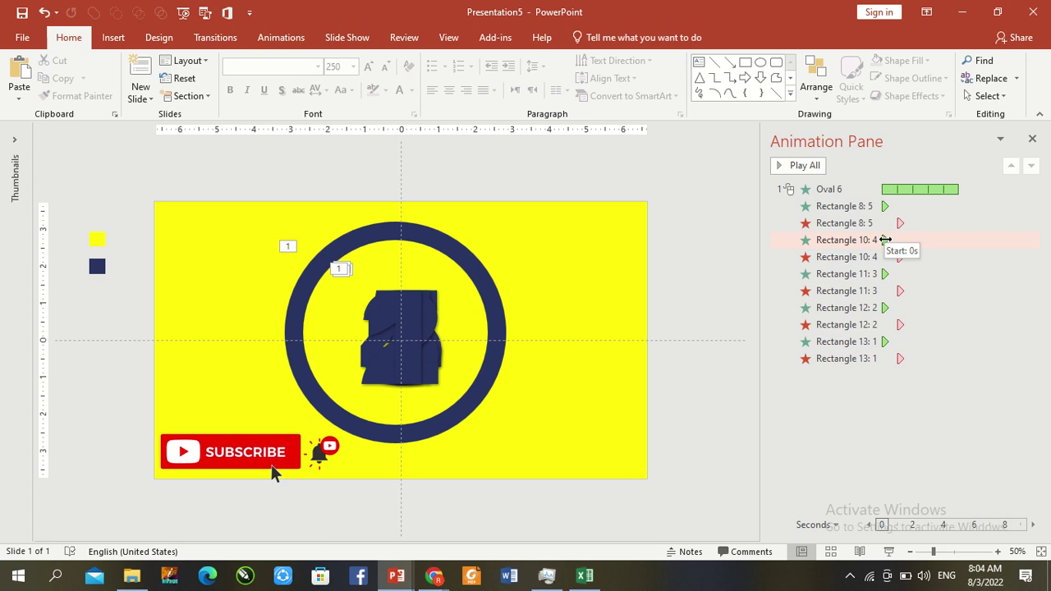
Step: Stagger the Appear and Disappear timings: number 4 from 1 to 2 s, 3 from 2 to 3 s, 2 from 3 to 4 s, 1 from 4 to 5 s
drag(885, 240, 932, 291)
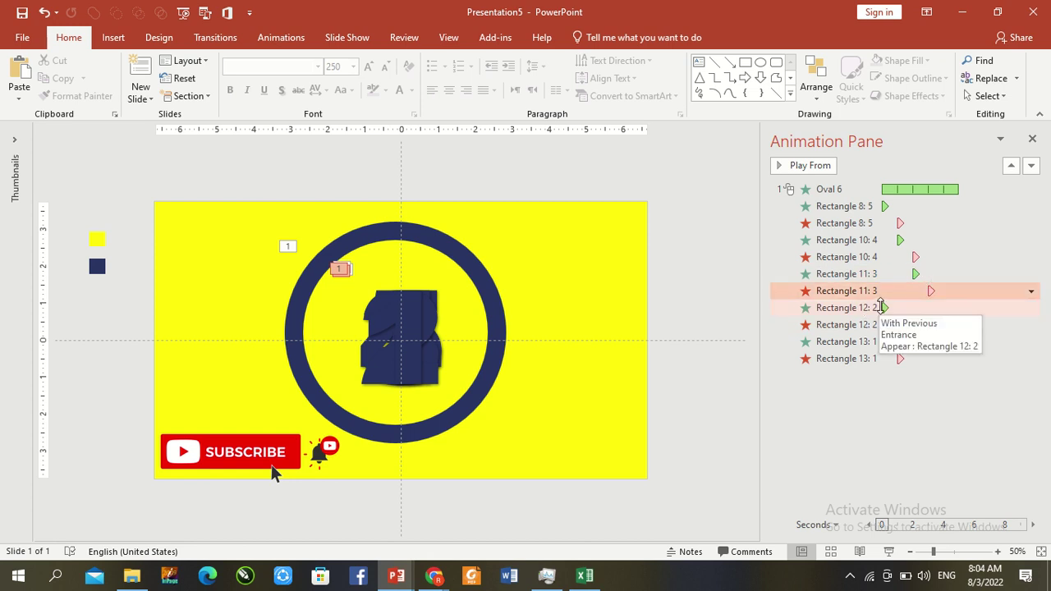
drag(883, 308, 947, 327)
drag(886, 341, 963, 359)
click(714, 291)
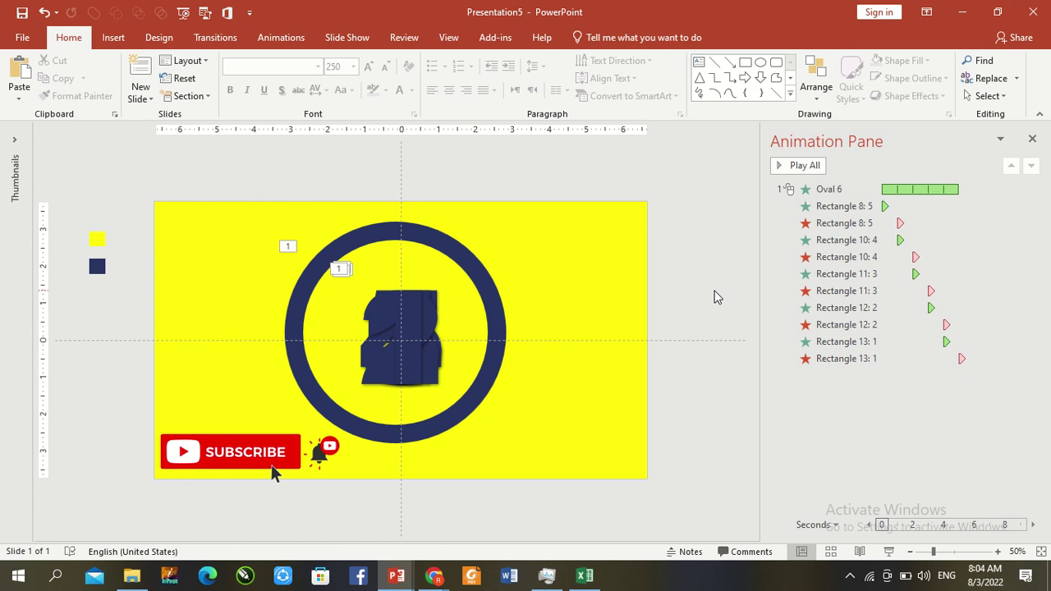
Step: Duplicate the number 1 from the stack and move the copy onto the empty yellow area right of the ring
click(403, 306)
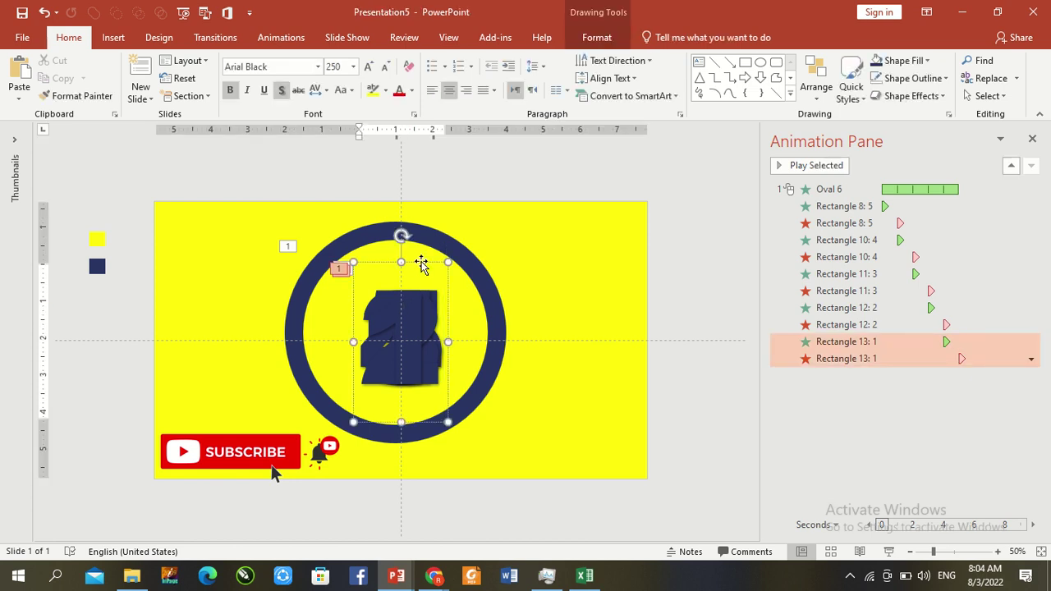
click(429, 263)
key(ctrl+d)
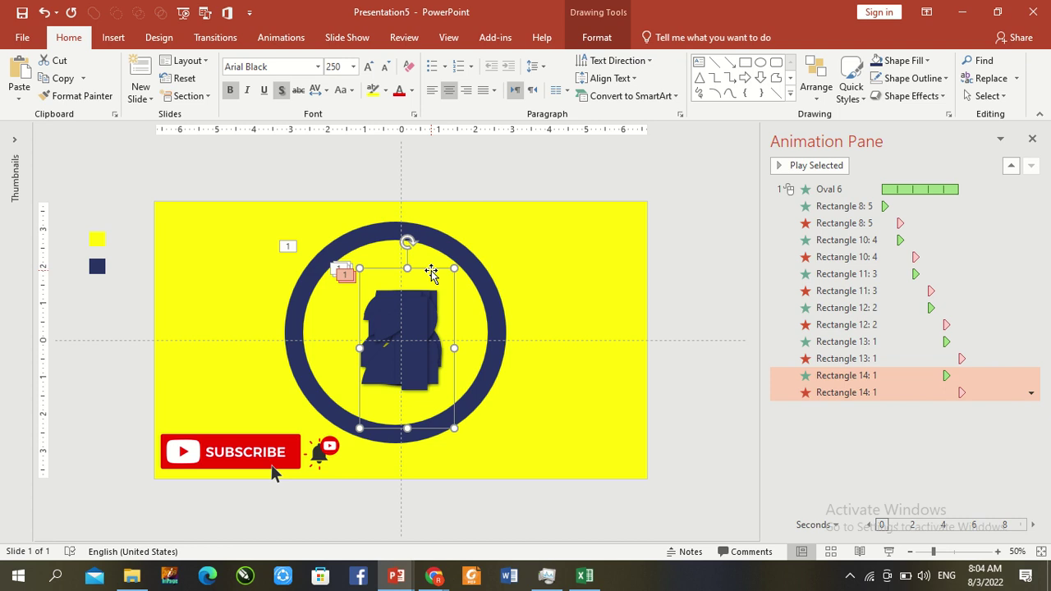
drag(431, 271, 615, 240)
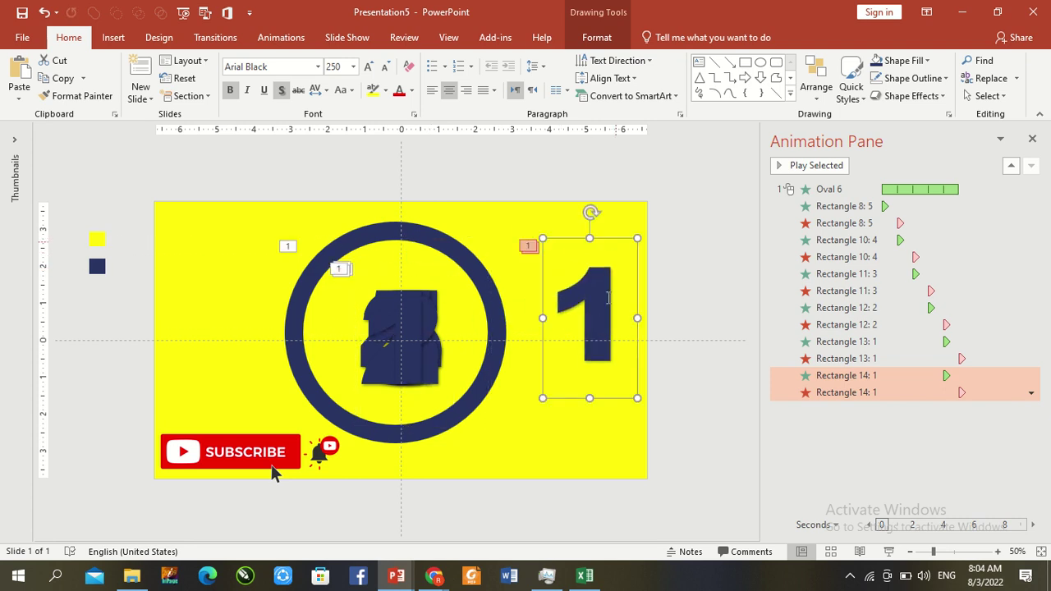
Step: Replace the text of the copied number 1 with the word "Start"
click(611, 313)
key(BackSpace)
text(S)
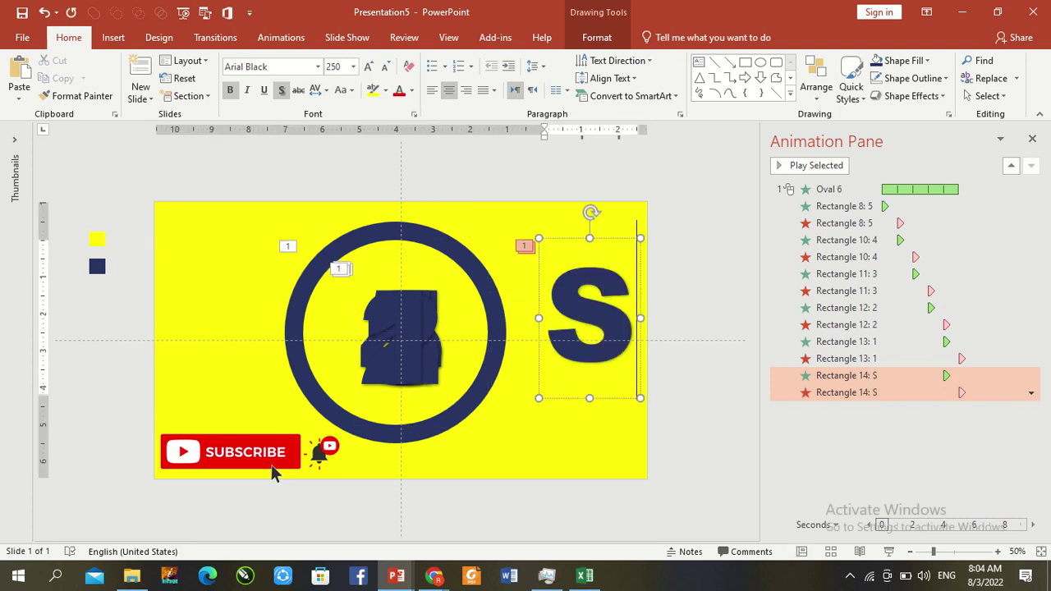
text(tart)
Step: Reduce the font size of the word "Start" to 144
key(ctrl+a)
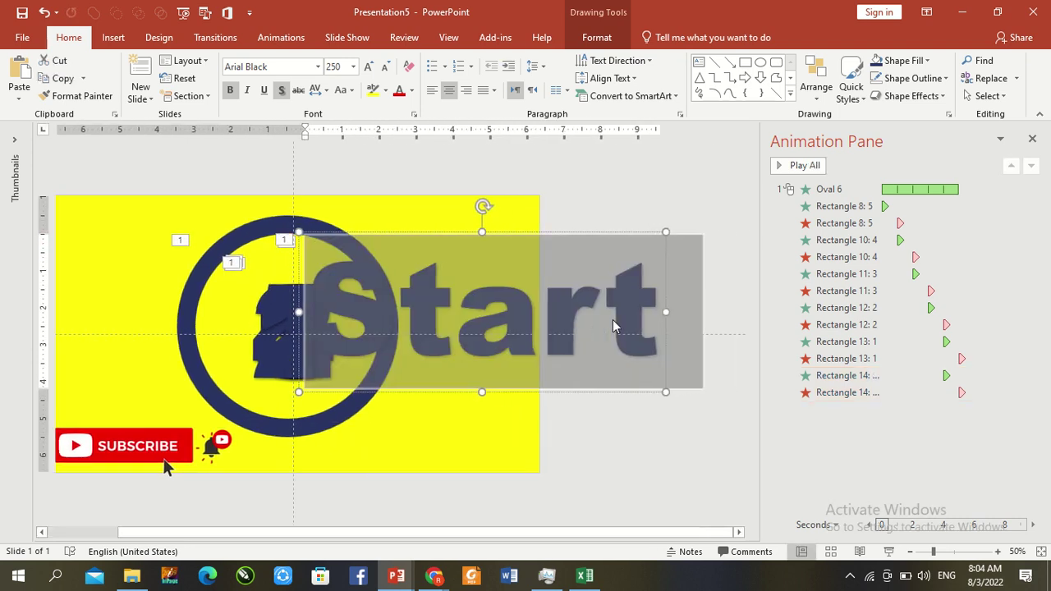
key(ctrl+shift+comma)
key(ctrl+shift+comma)
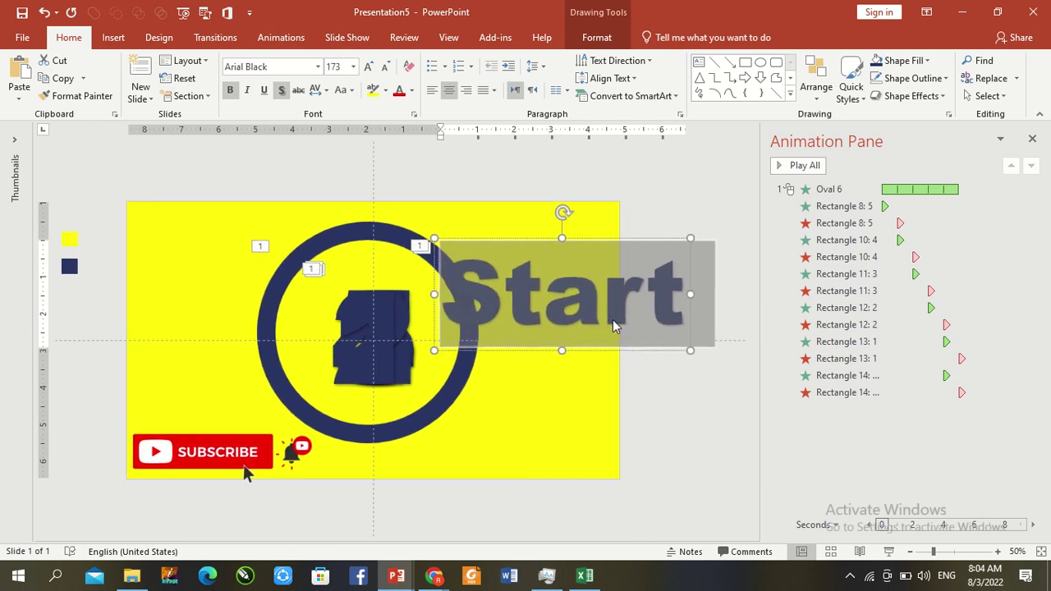
click(621, 238)
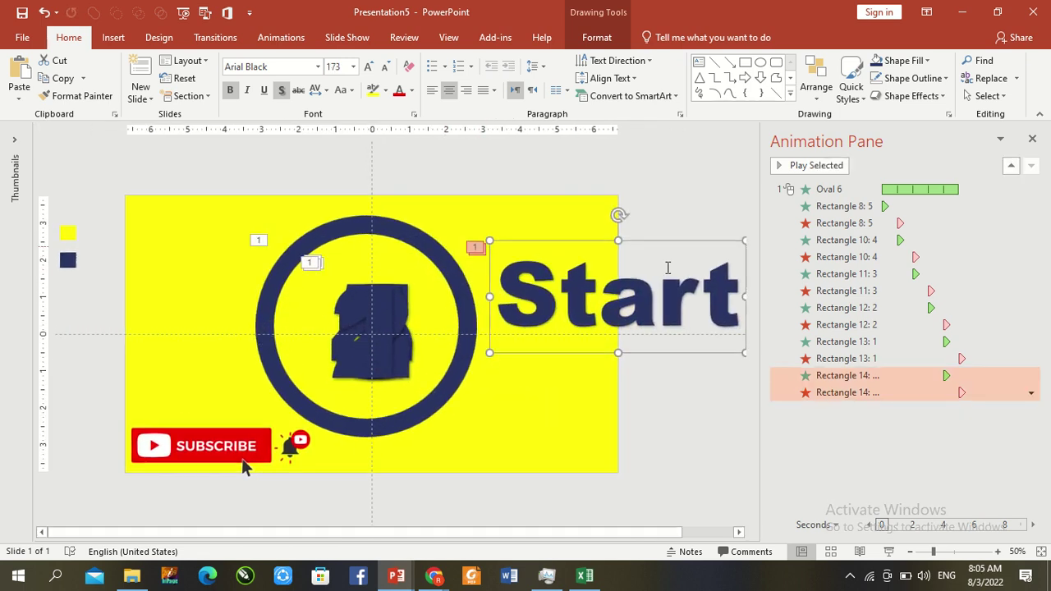
double_click(667, 292)
key(ctrl+shift+comma)
key(ctrl+shift+comma)
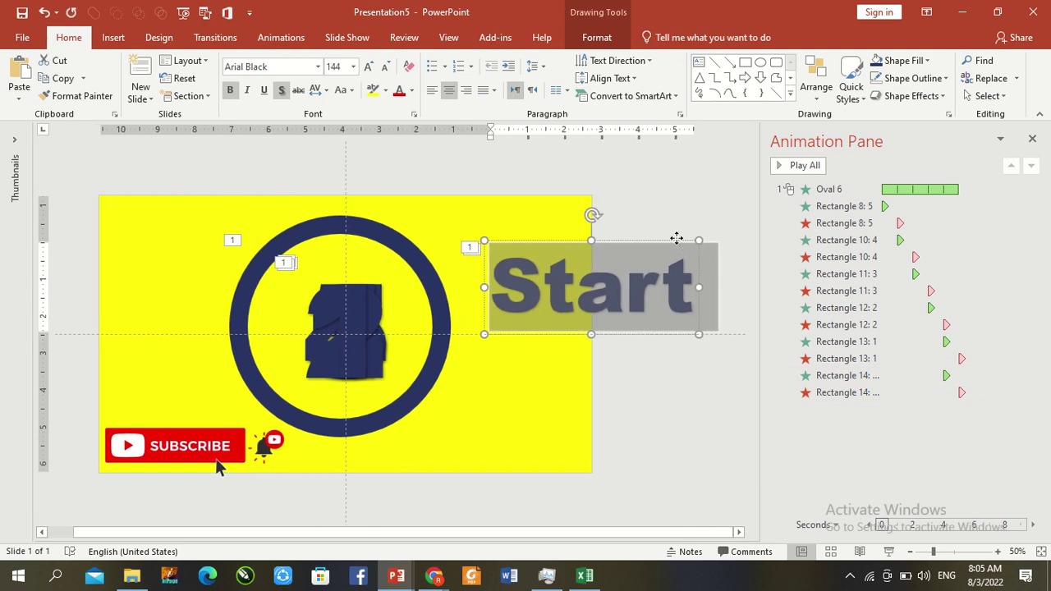
Step: Move the word "Start" to the middle of the ring and reduce its font size to 120 so it fits inside
drag(676, 238, 426, 276)
click(453, 338)
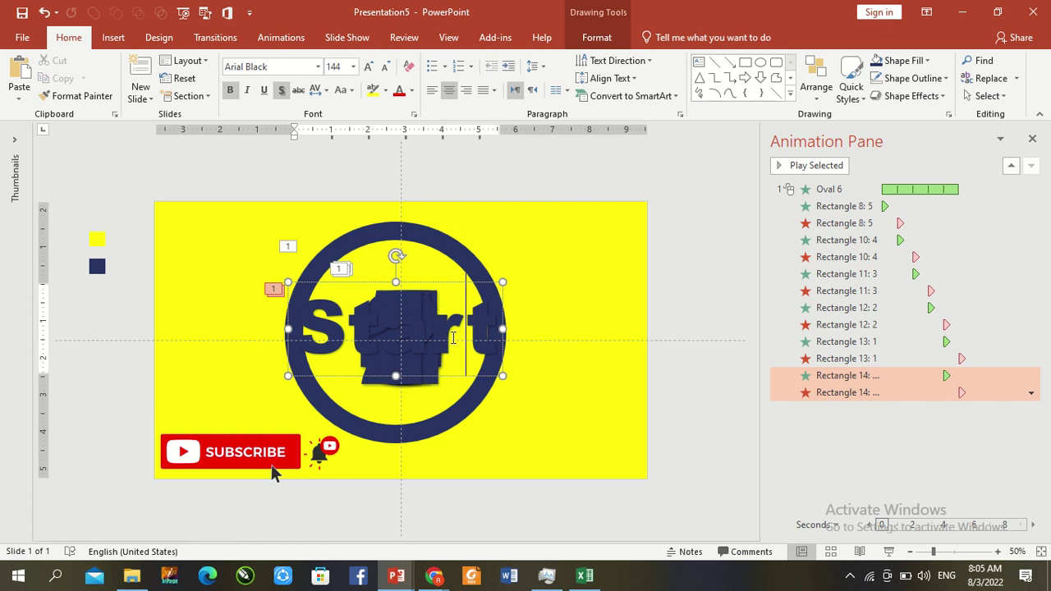
key(ctrl+a)
key(ctrl+shift+comma)
key(ctrl+shift+comma)
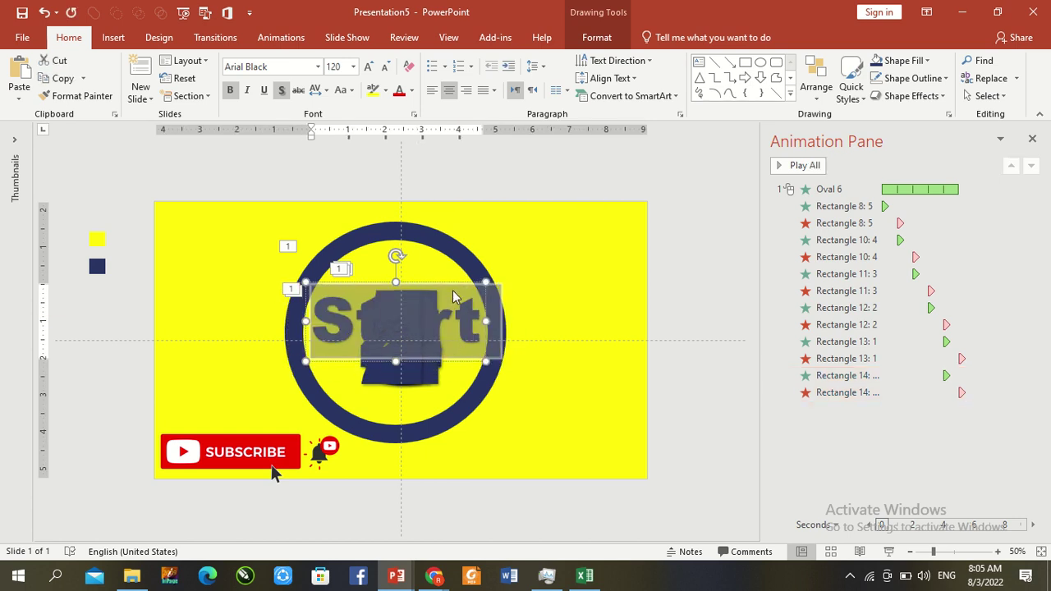
click(453, 281)
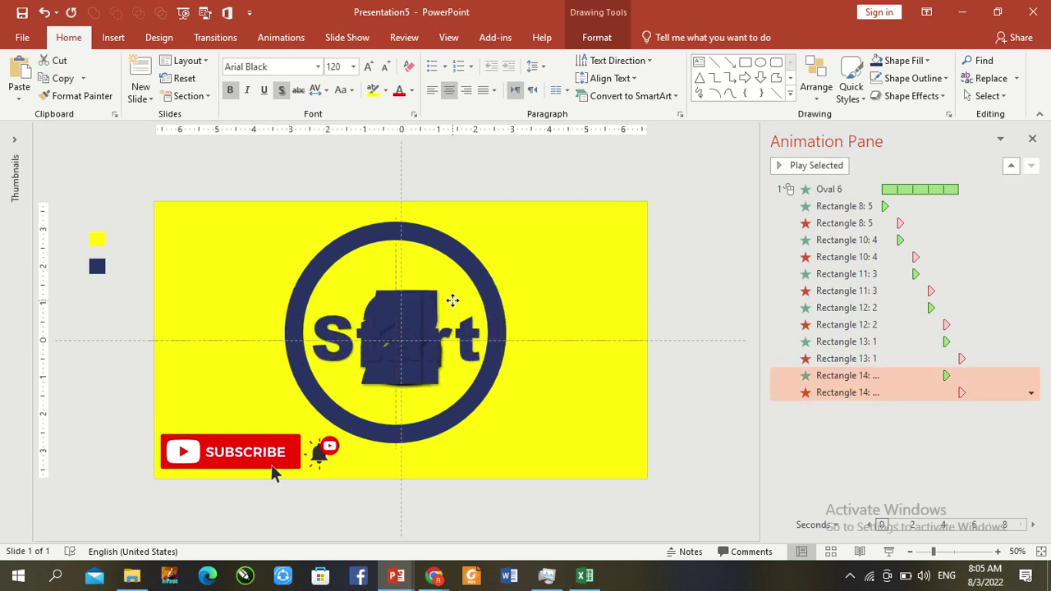
click(453, 301)
Step: Delete the Disappear effect of the word "Start" and delay its Appear effect to 5 s
click(833, 463)
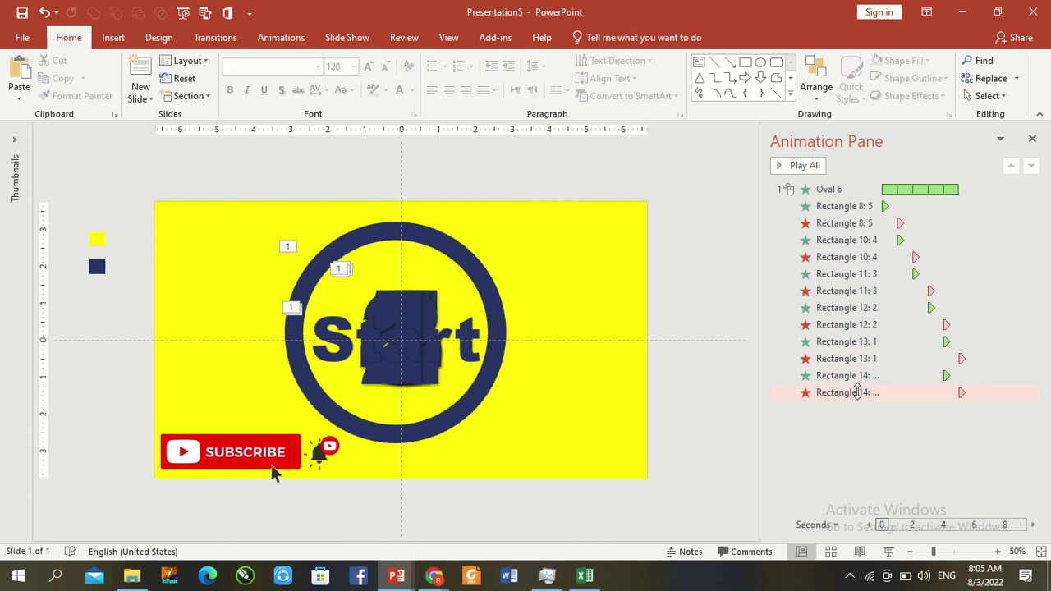
click(857, 393)
key(Delete)
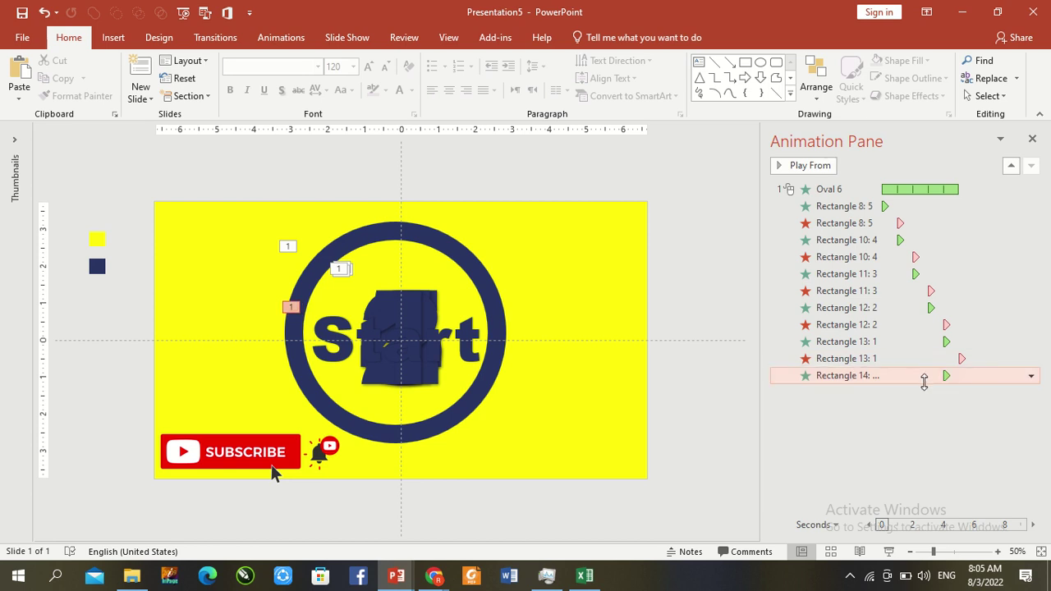
drag(944, 375, 961, 375)
click(700, 262)
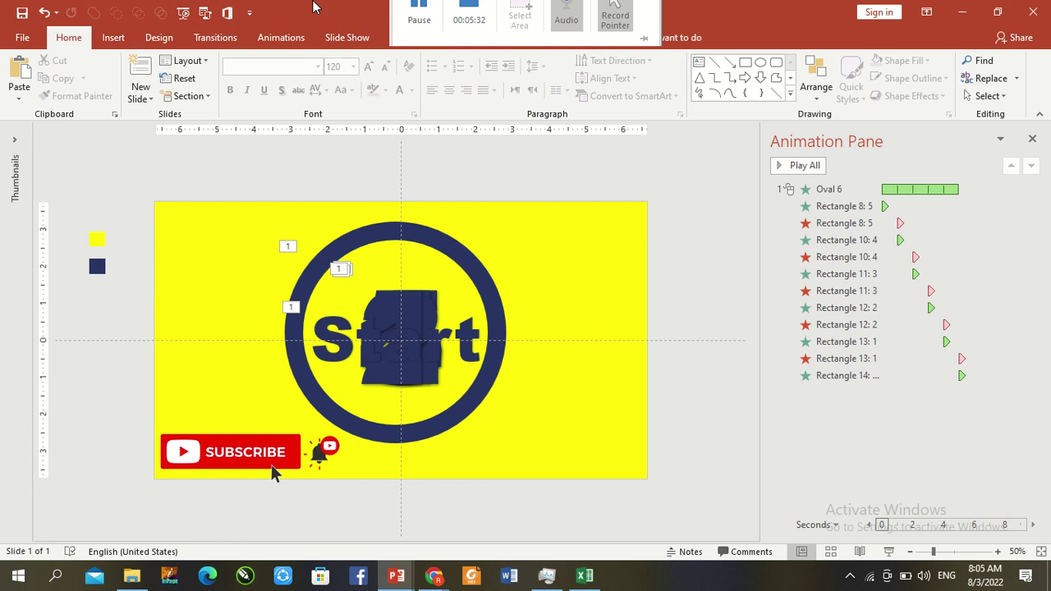
Step: Close the Animation Pane and run the slide show from the beginning to check the countdown
click(1032, 139)
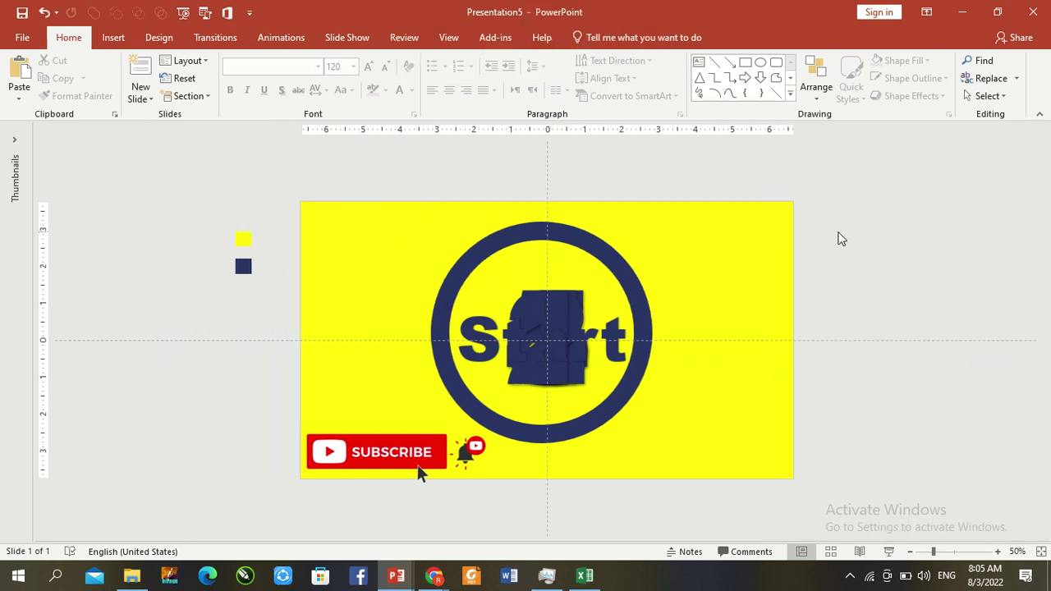
key(F5)
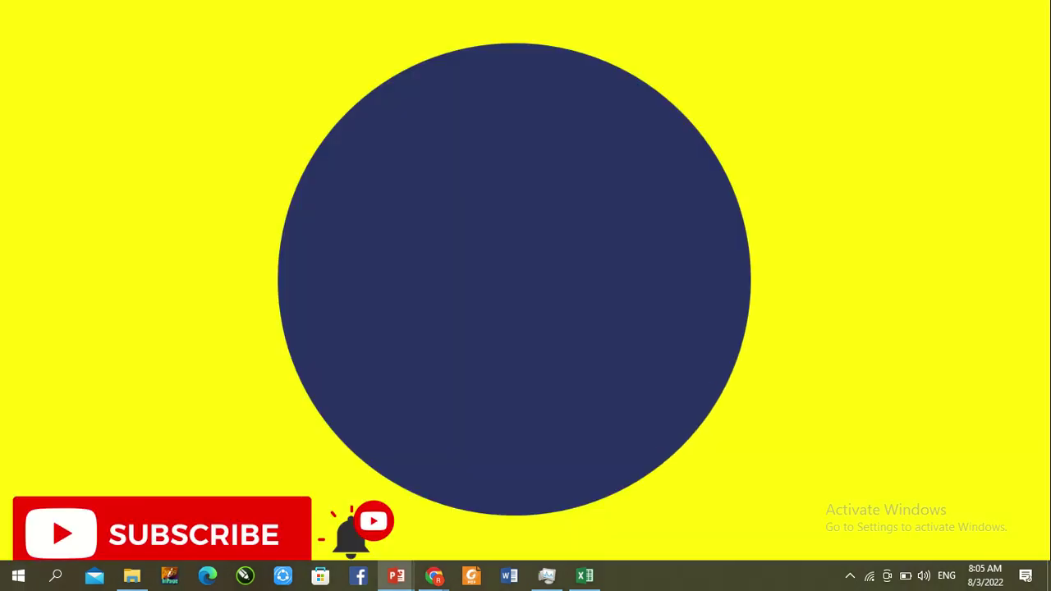